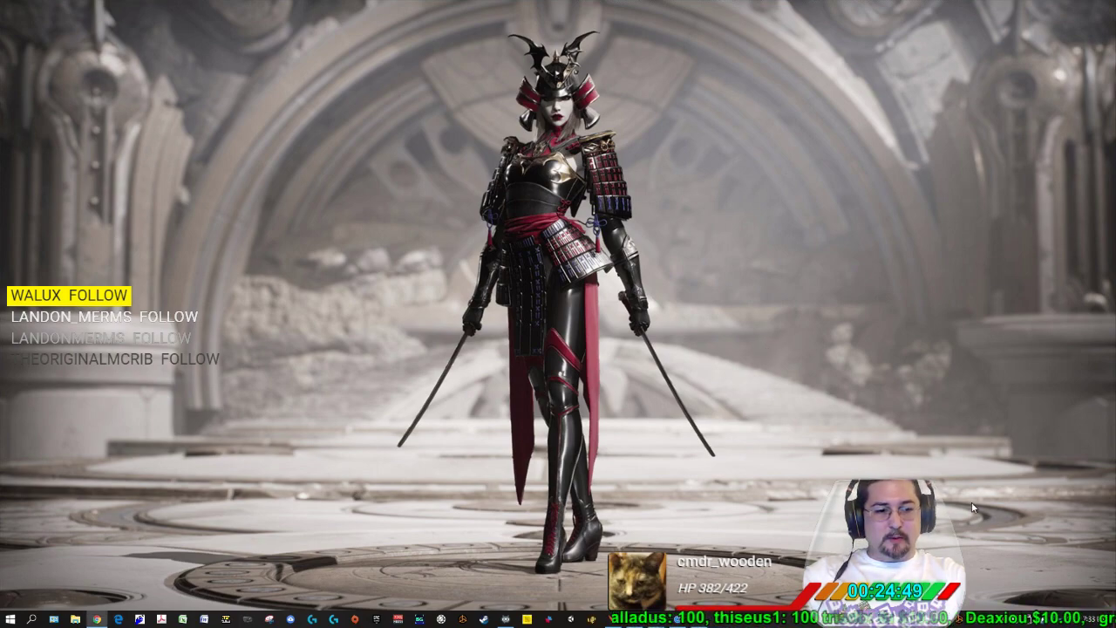
Open NVIDIA Control Panel from the tray menu and go to Manage 3D settings.
{"action": "left_click", "coordinate": [984, 623]}
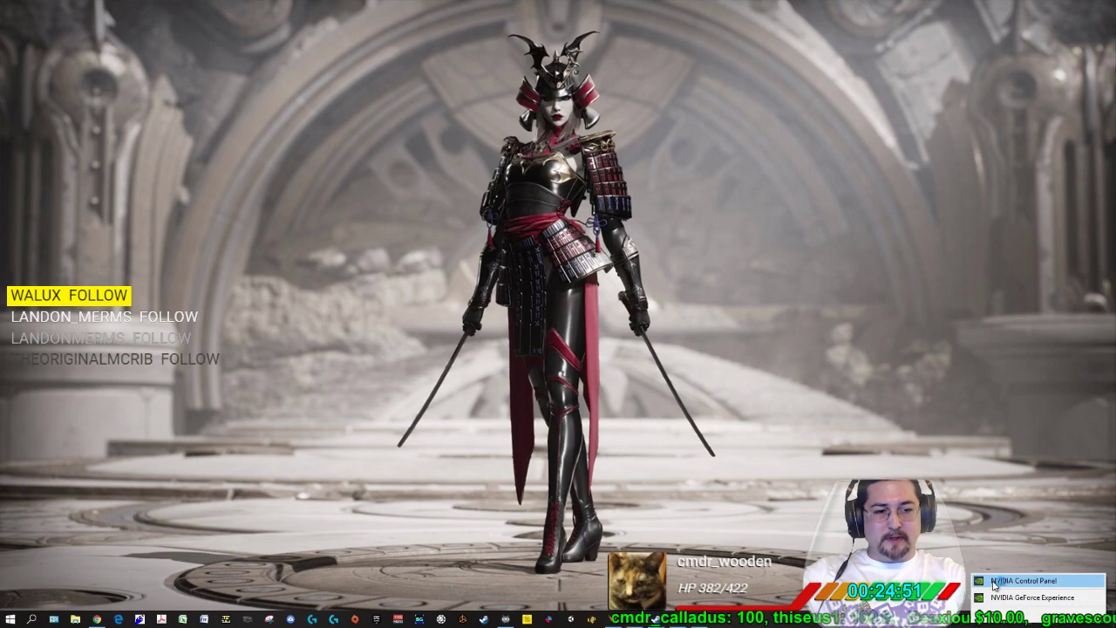
{"action": "left_click", "coordinate": [1021, 581]}
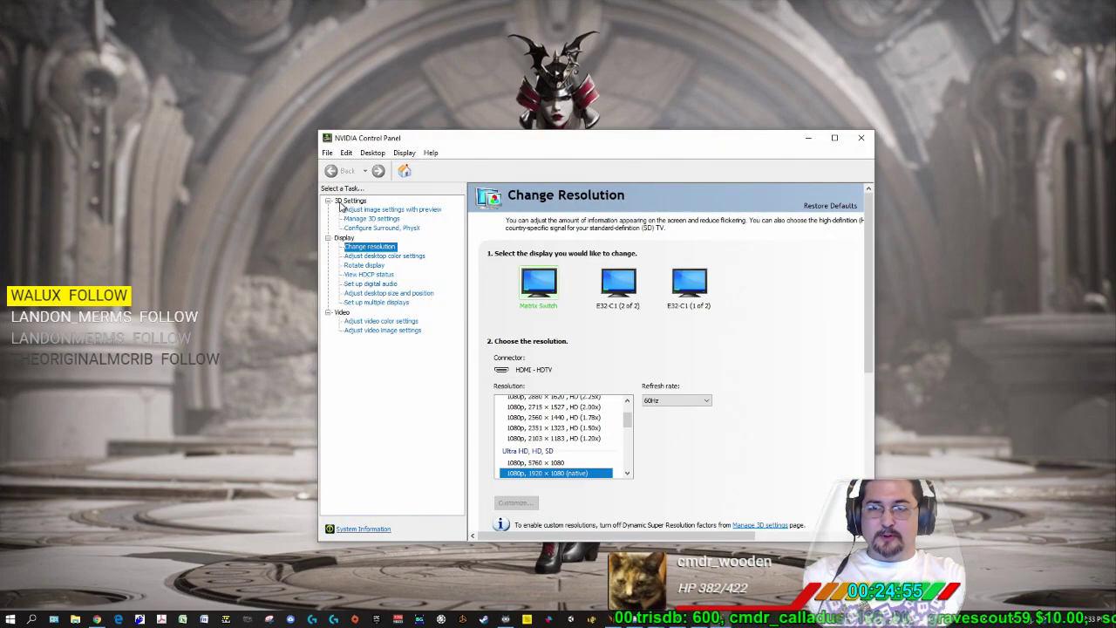
{"action": "left_click", "coordinate": [375, 219]}
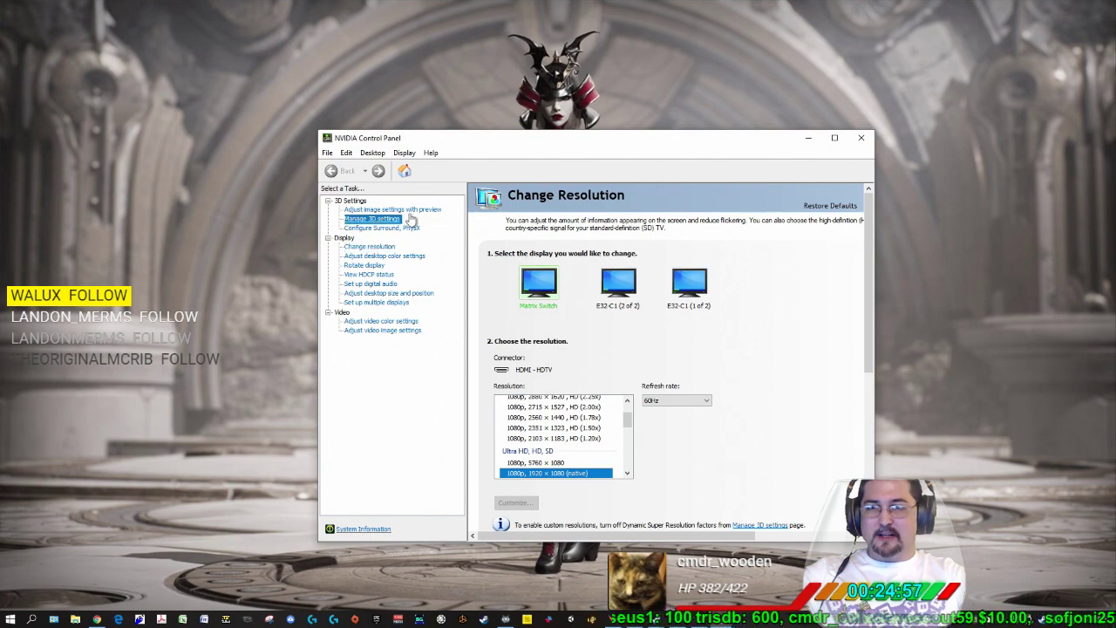
{"action": "left_click_drag", "start_coordinate": [614, 145], "coordinate": [590, 79]}
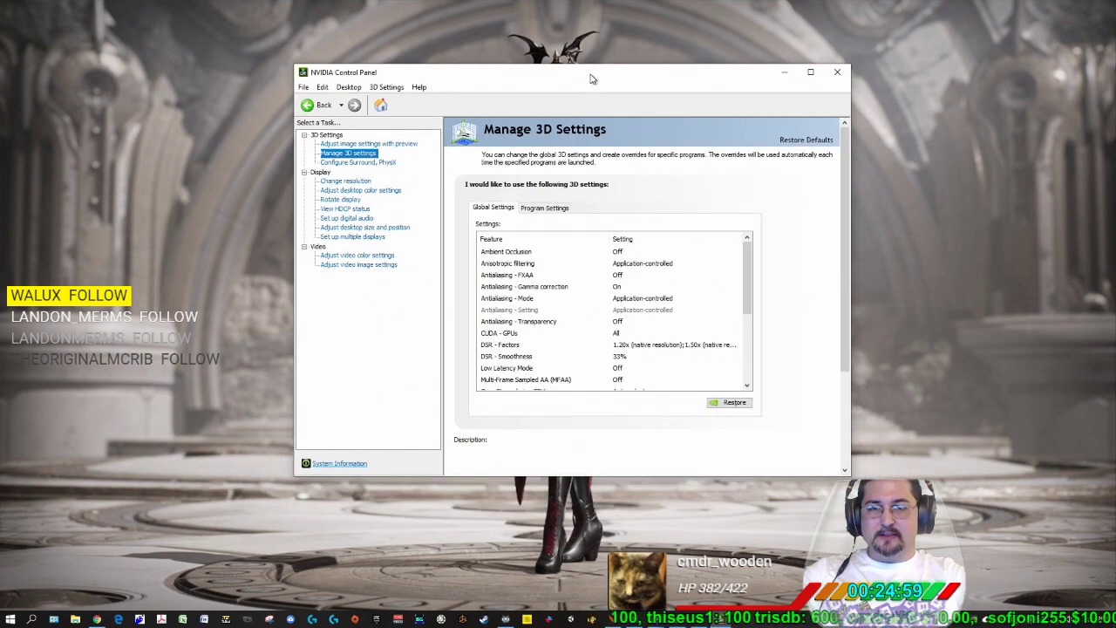
Open the DSR - Factors checklist and review the checked 1.20x through 4.00x factors.
{"action": "mouse_move", "coordinate": [508, 371]}
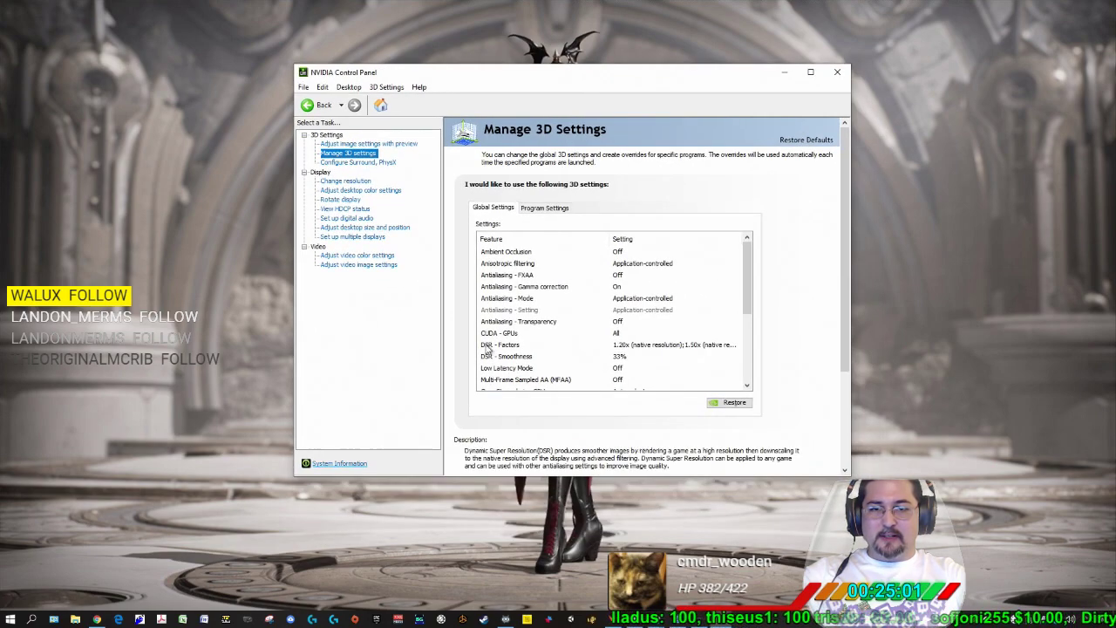
{"action": "left_click", "coordinate": [518, 345]}
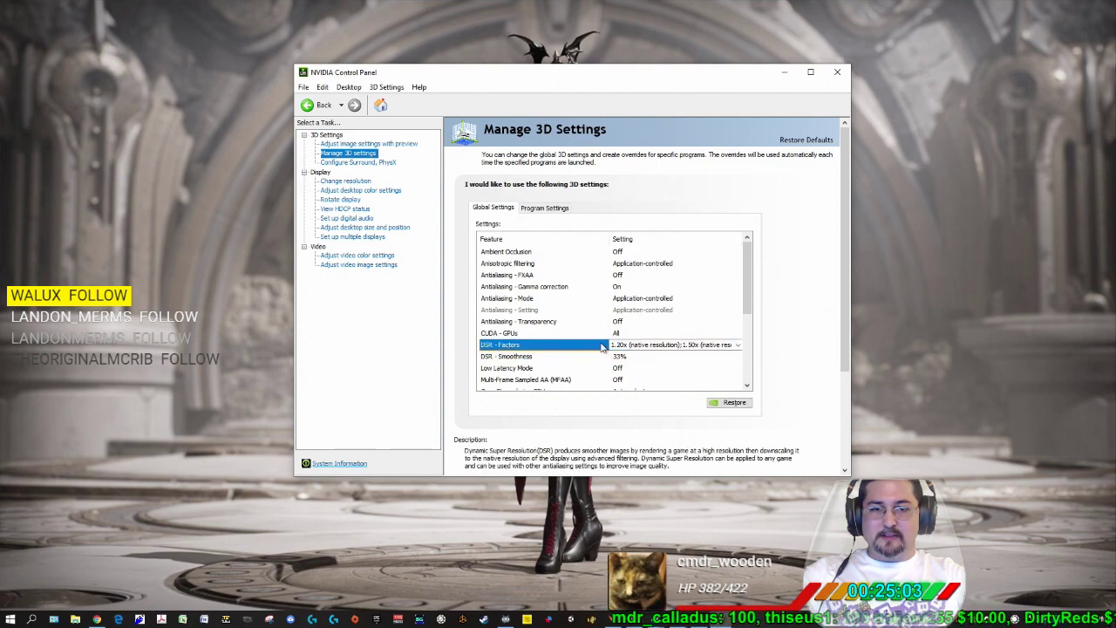
{"action": "left_click", "coordinate": [681, 347]}
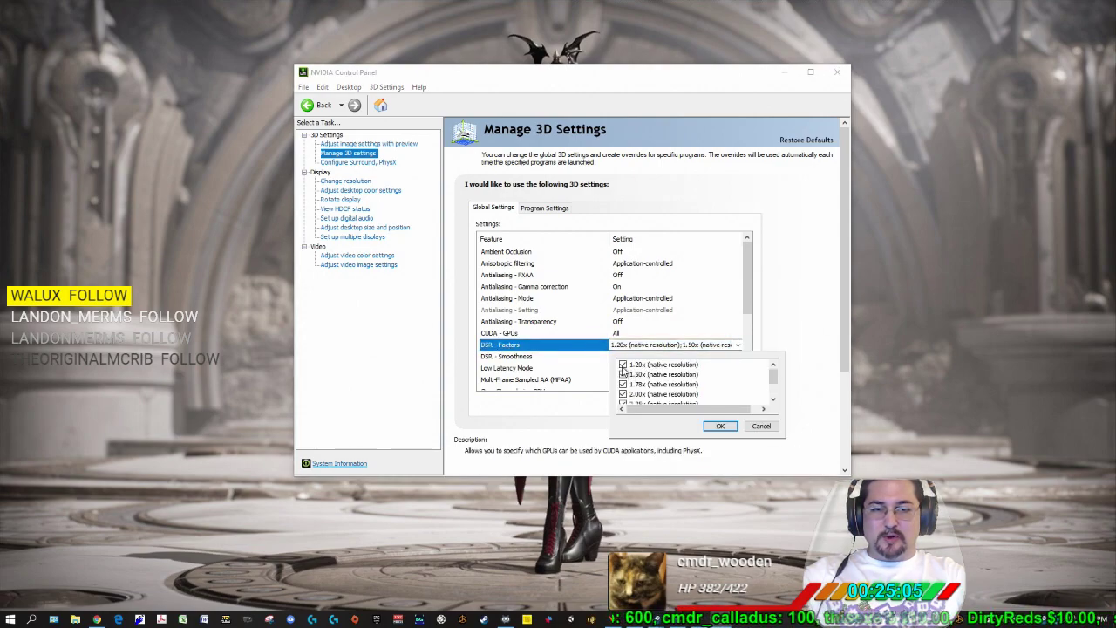
{"action": "left_click_drag", "start_coordinate": [773, 372], "coordinate": [774, 392]}
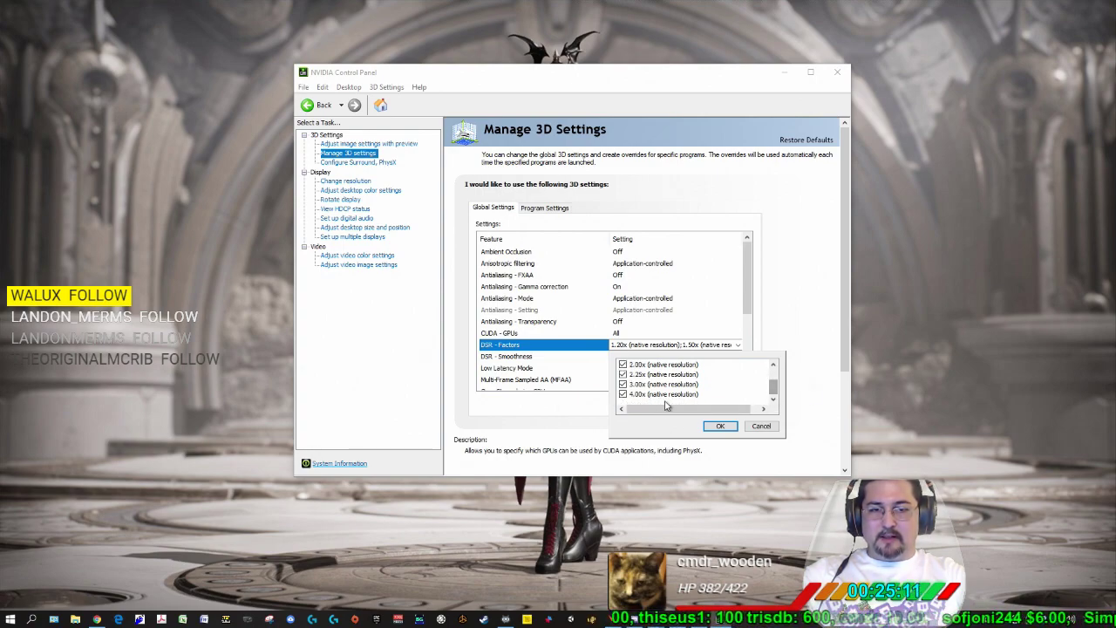
{"action": "left_click", "coordinate": [634, 396]}
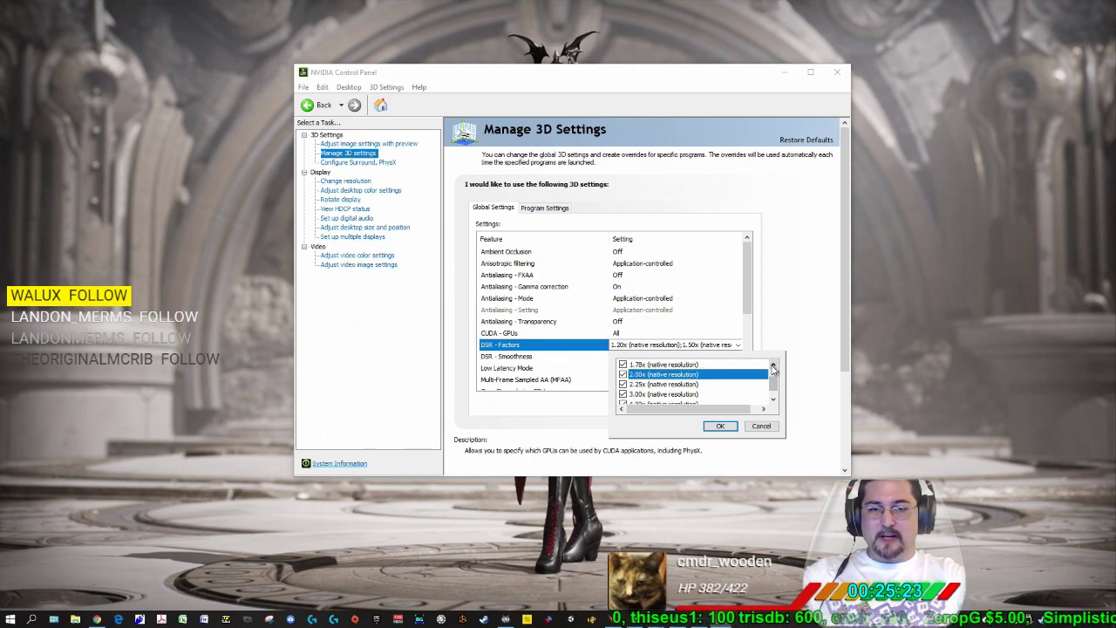
{"action": "scroll", "coordinate": [773, 380], "scroll_direction": "up", "scroll_amount": 3}
{"action": "left_click", "coordinate": [752, 426]}
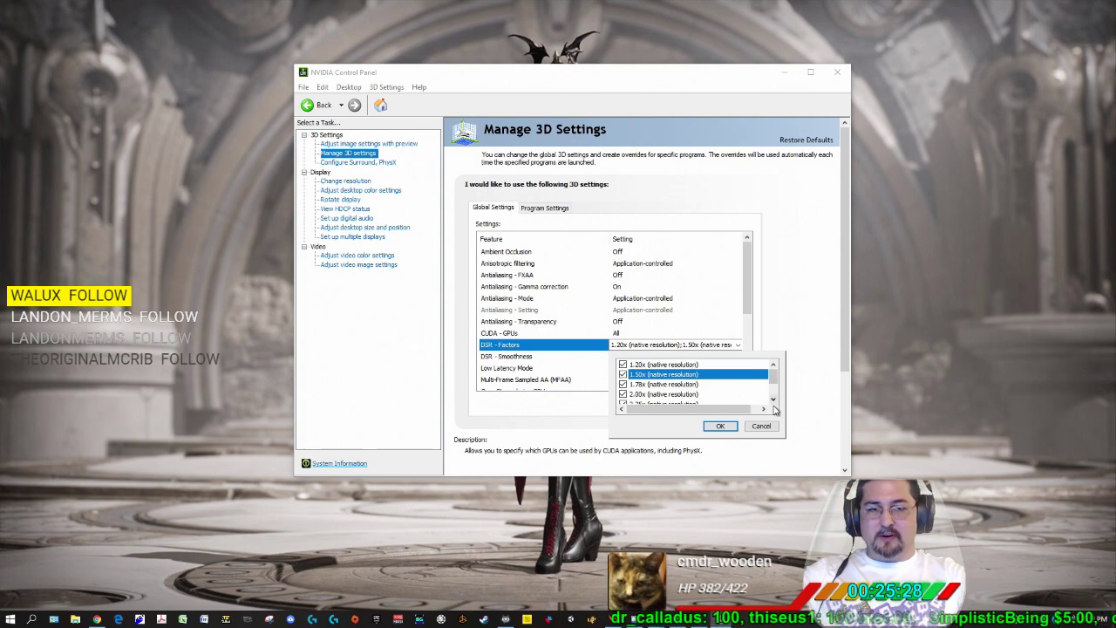
{"action": "left_click", "coordinate": [773, 400]}
{"action": "double_click", "coordinate": [773, 400]}
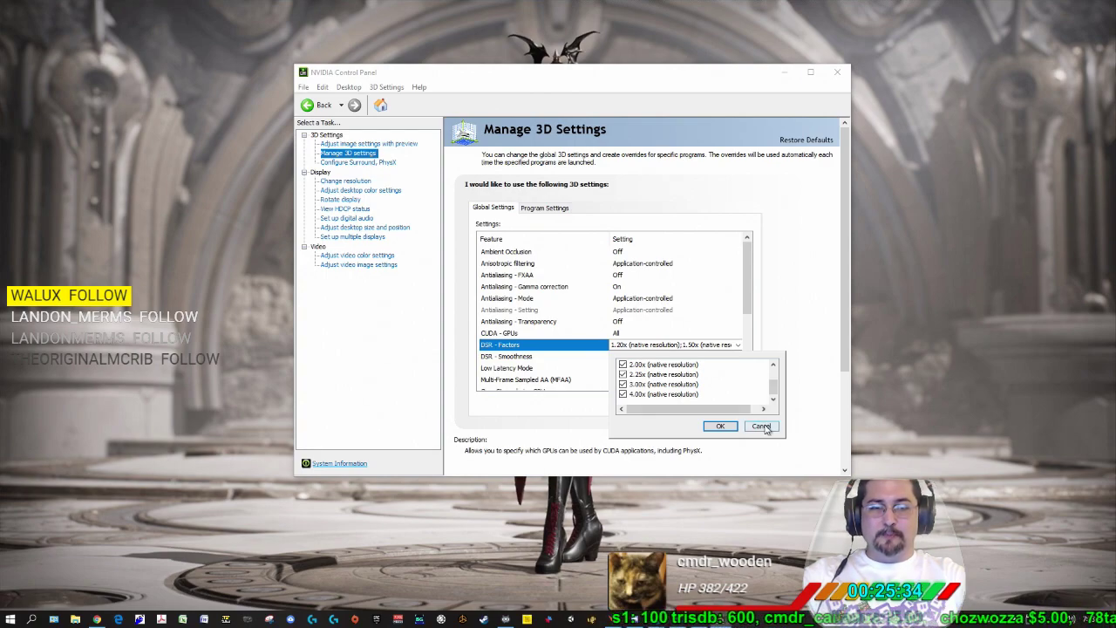
Dismiss the factors list, read the DSR Factors and 33% Smoothness explanations, then close the panel.
{"action": "left_click", "coordinate": [762, 426]}
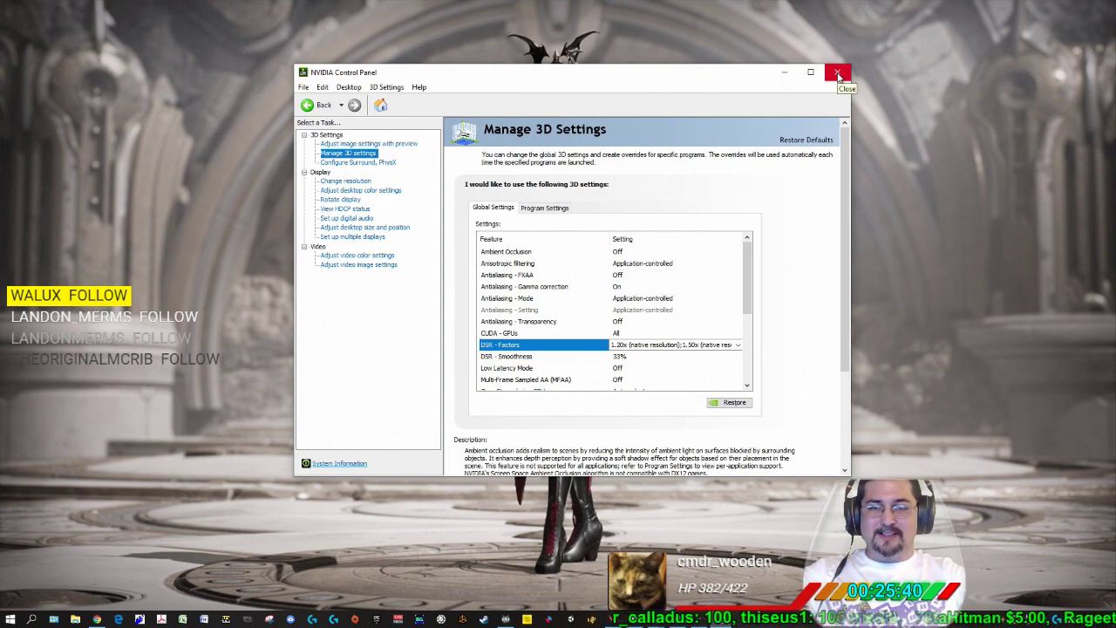
{"action": "left_click", "coordinate": [485, 349]}
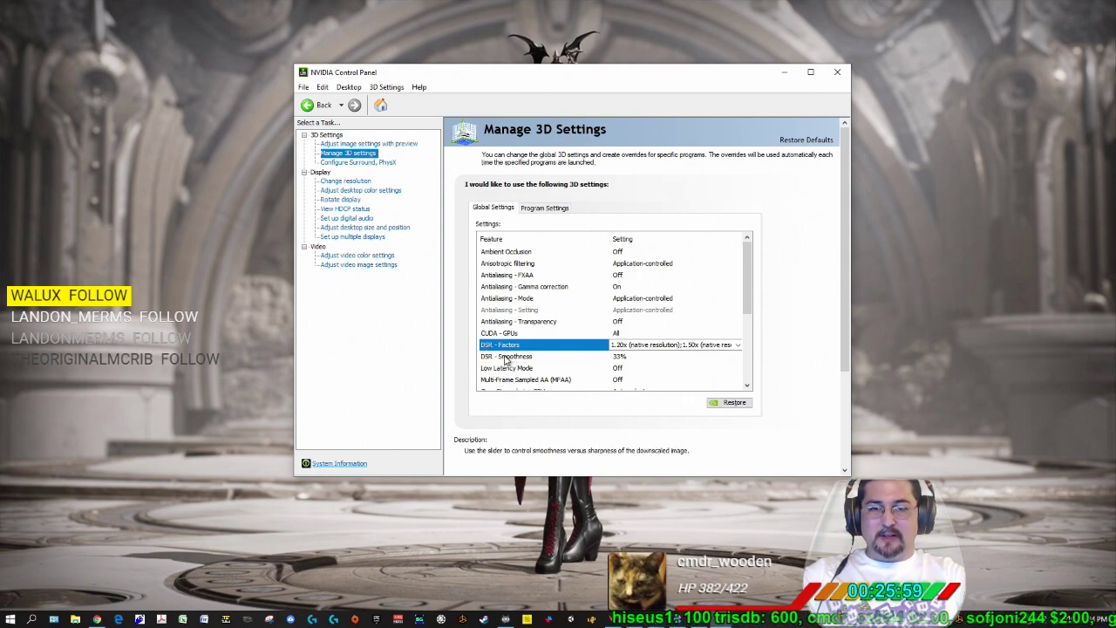
{"action": "left_click", "coordinate": [508, 359]}
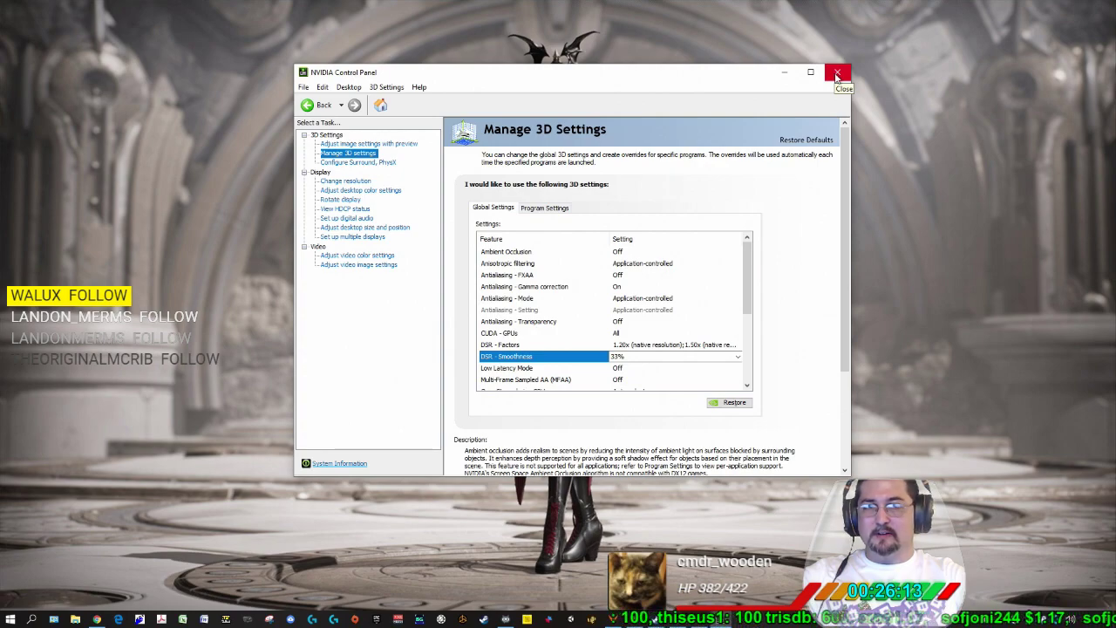
{"action": "left_click", "coordinate": [837, 74]}
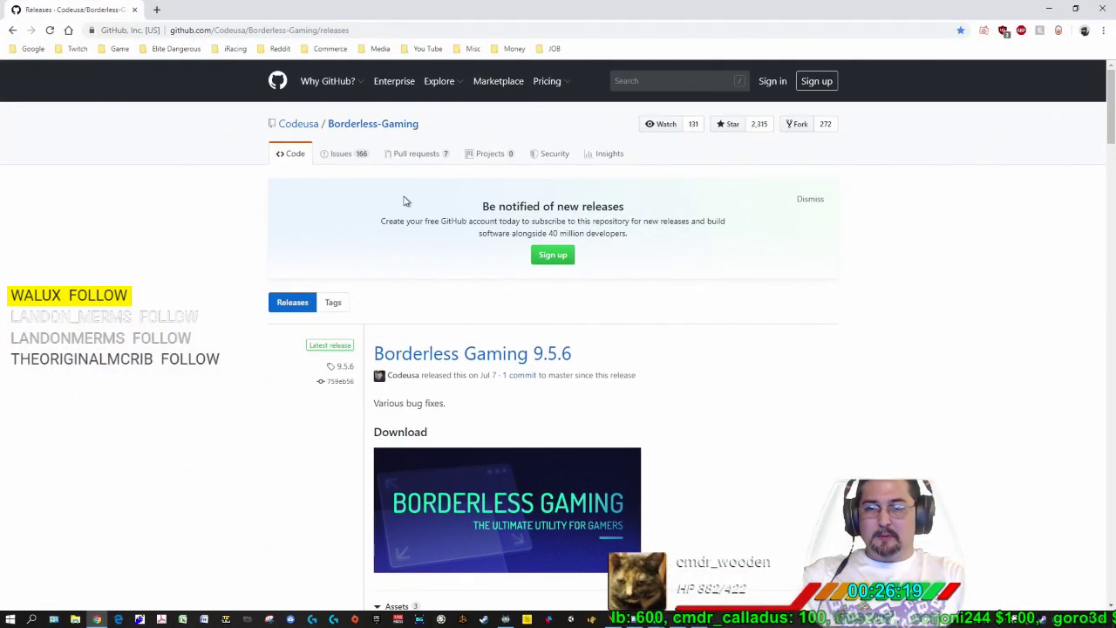
{"action": "scroll", "coordinate": [767, 438], "scroll_direction": "down", "scroll_amount": 3}
{"action": "scroll", "coordinate": [767, 443], "scroll_direction": "down", "scroll_amount": 7}
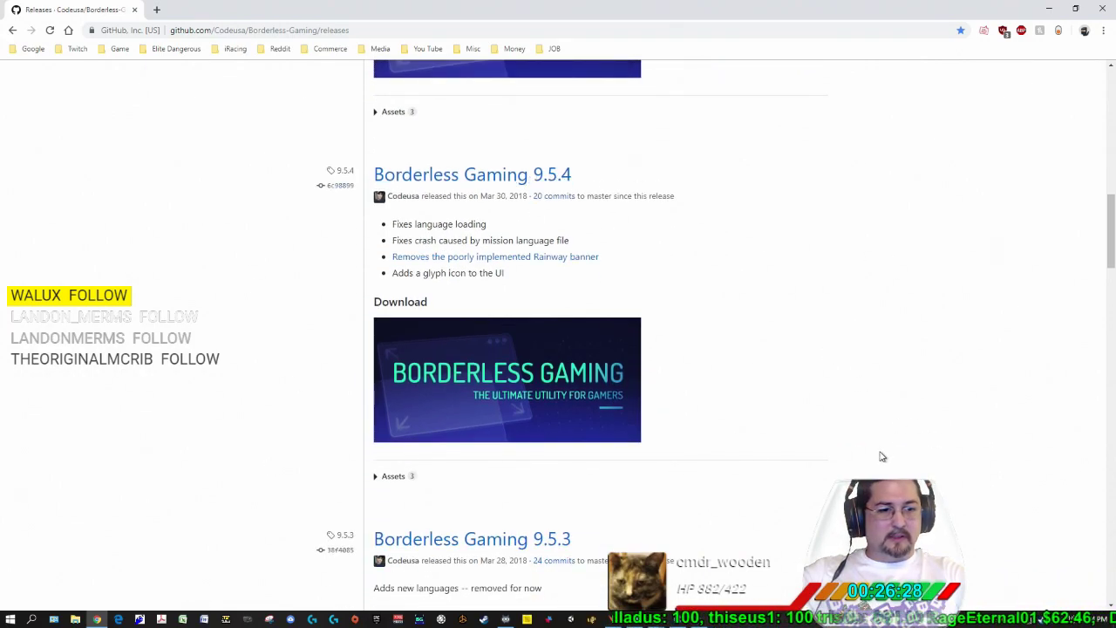
{"action": "scroll", "coordinate": [737, 436], "scroll_direction": "up", "scroll_amount": 1}
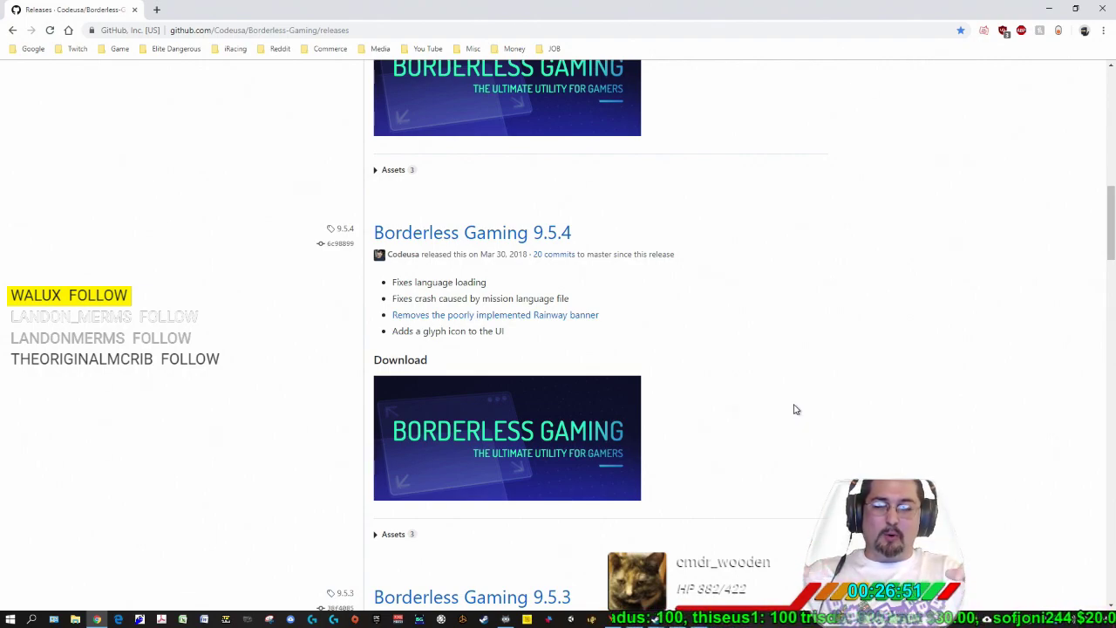
{"action": "scroll", "coordinate": [794, 409], "scroll_direction": "up", "scroll_amount": 5}
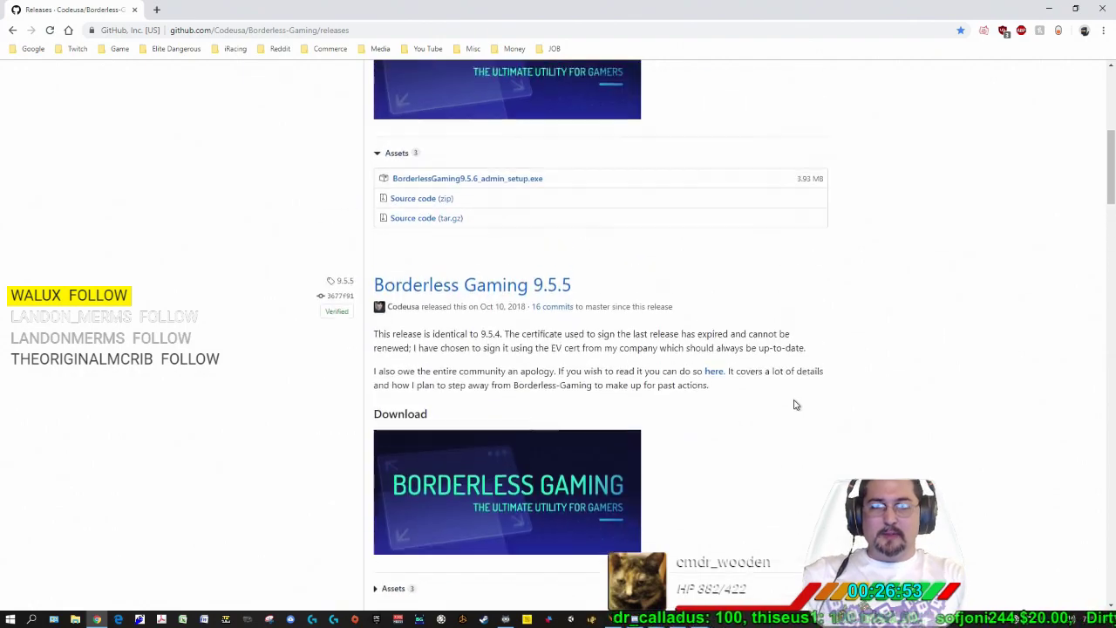
{"action": "scroll", "coordinate": [794, 404], "scroll_direction": "up", "scroll_amount": 5}
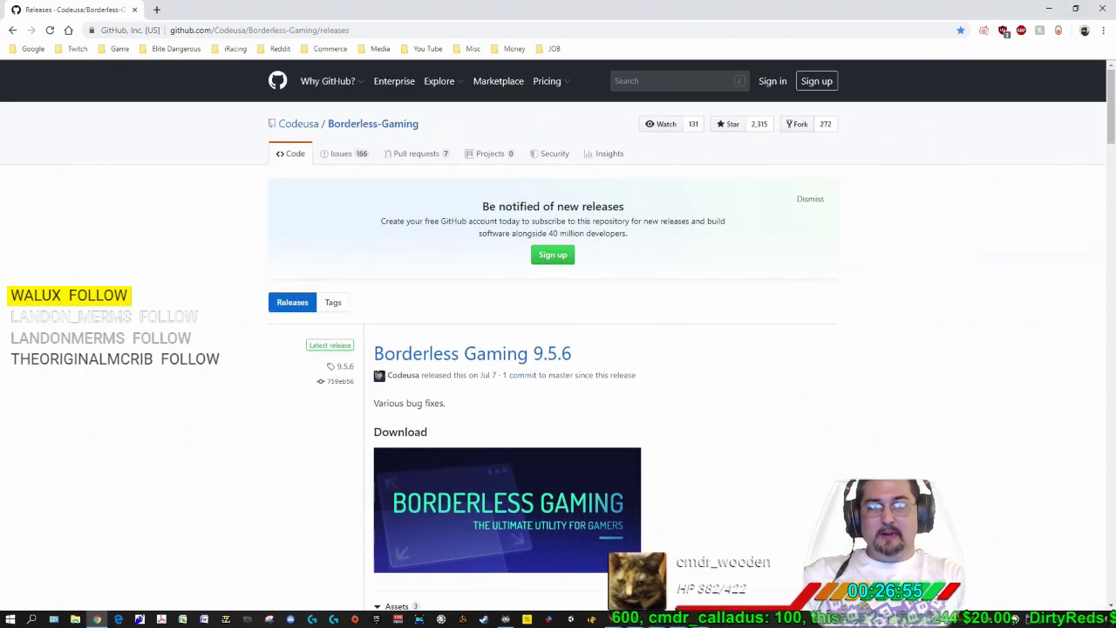
{"action": "key", "text": "alt+Tab"}
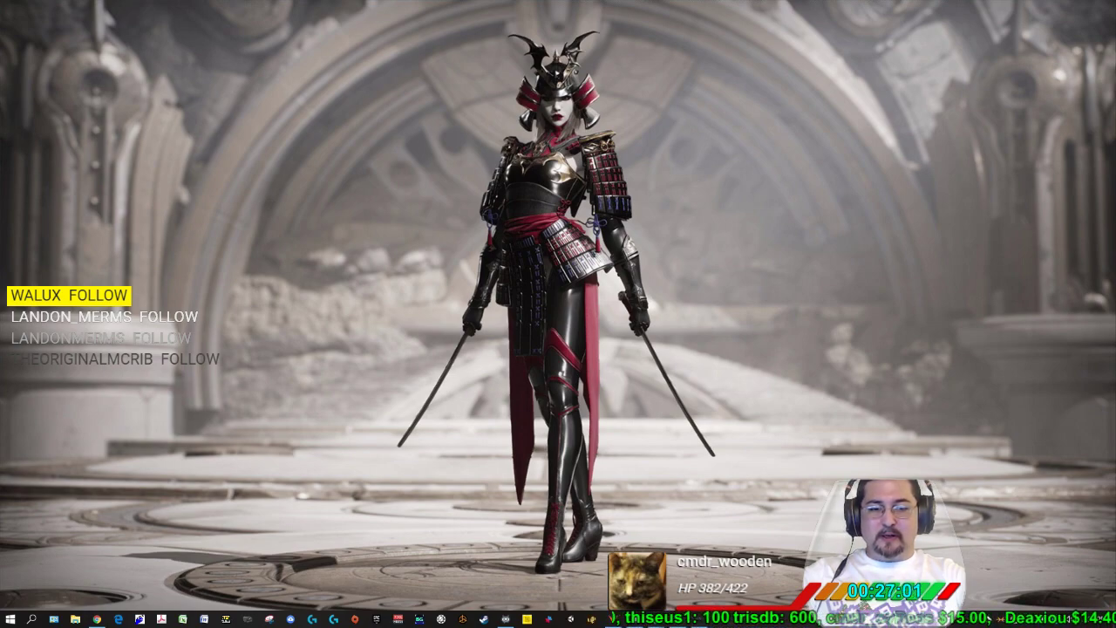
Switch to the Elite Dangerous launcher and start the game to its Horizons main menu.
{"action": "key", "text": "alt+Tab"}
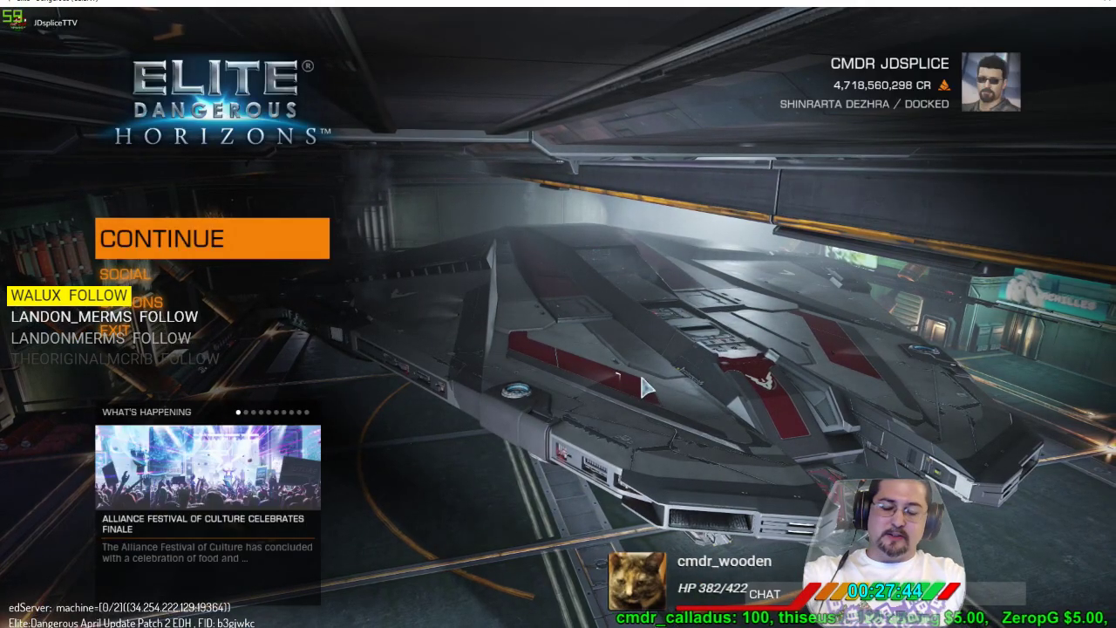
Launch Borderless Gaming from the Start menu over the game's main menu.
{"action": "key", "text": "super"}
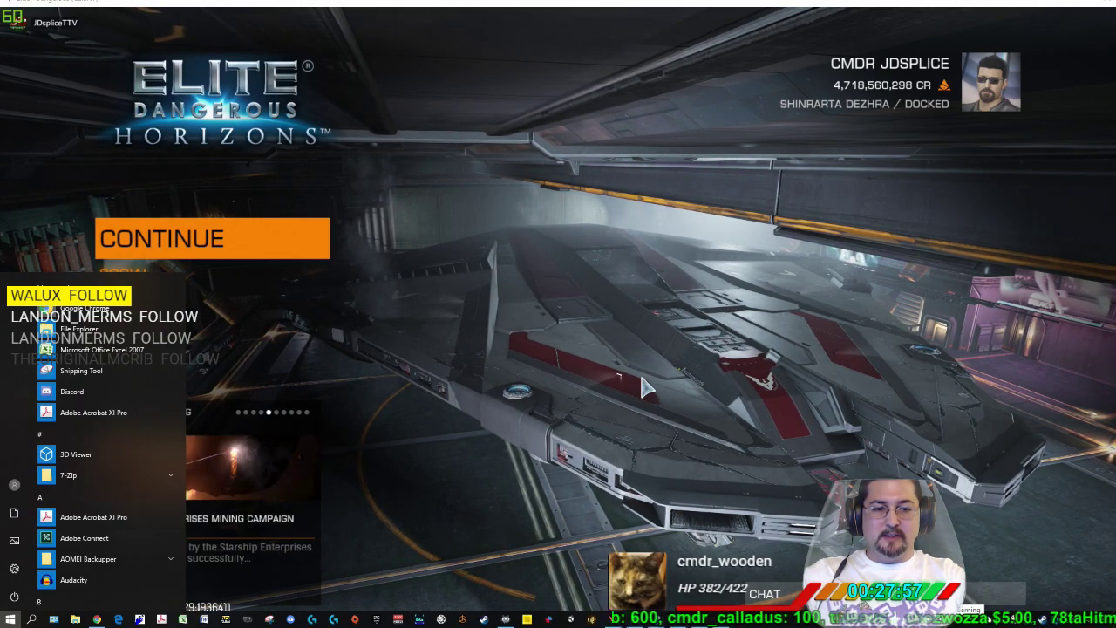
{"action": "key", "text": "Escape"}
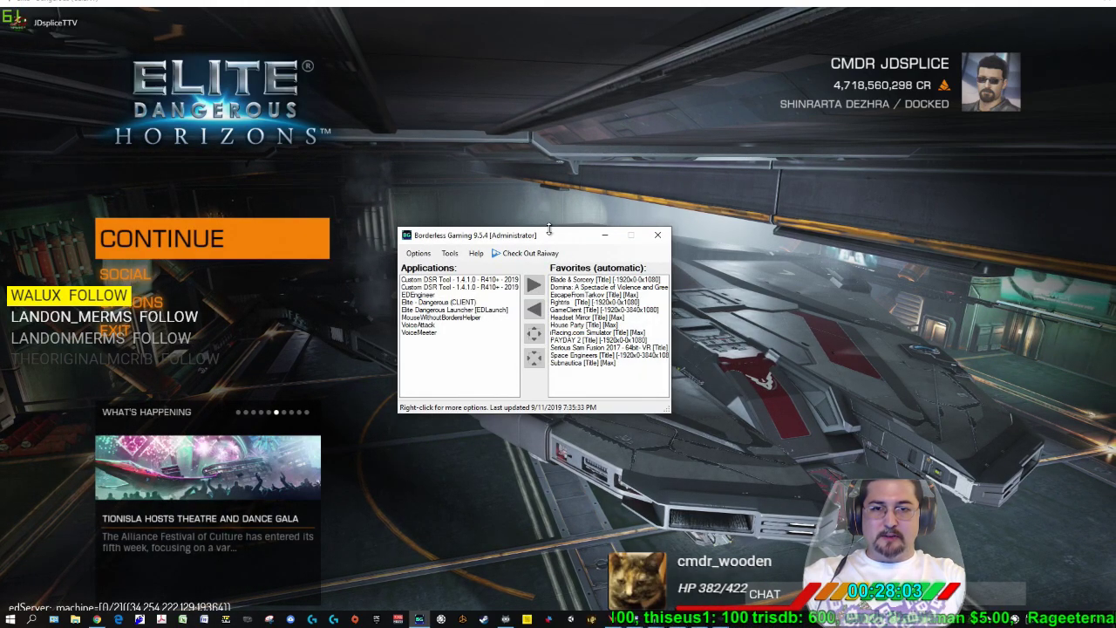
Add Elite - Dangerous (CLIENT) to the Borderless Gaming favorites.
{"action": "left_click_drag", "start_coordinate": [558, 233], "coordinate": [579, 236]}
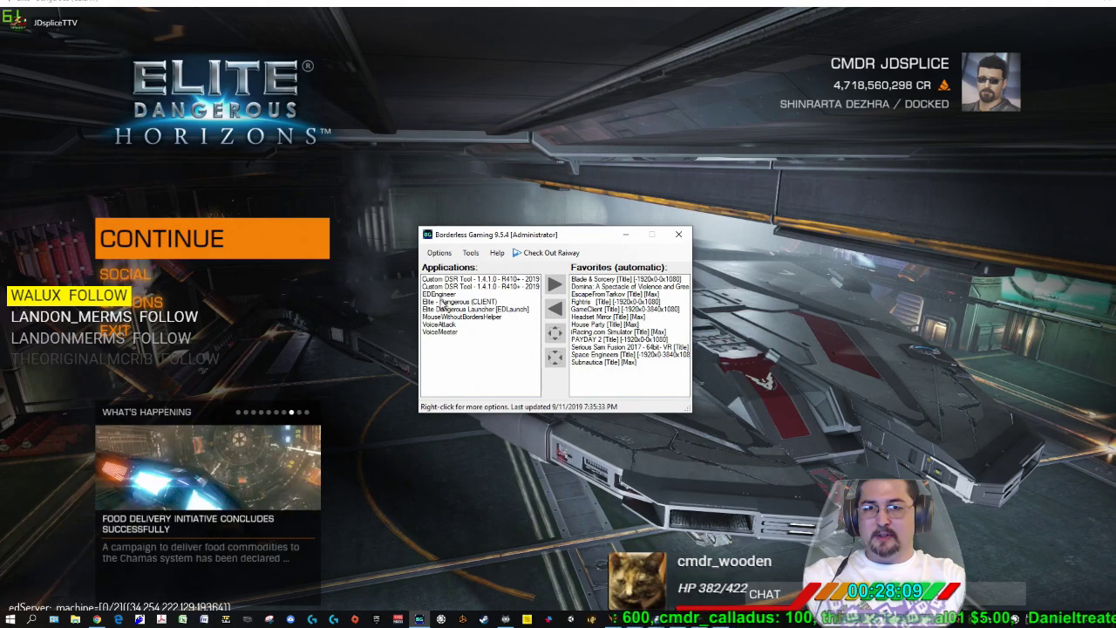
{"action": "left_click", "coordinate": [443, 302]}
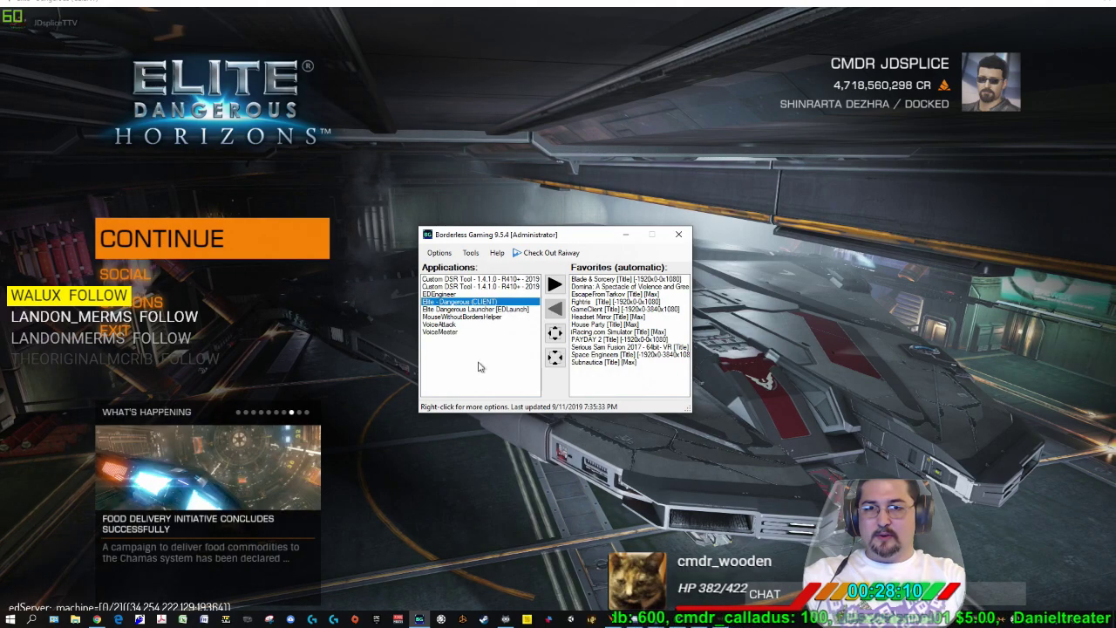
{"action": "left_click", "coordinate": [556, 286]}
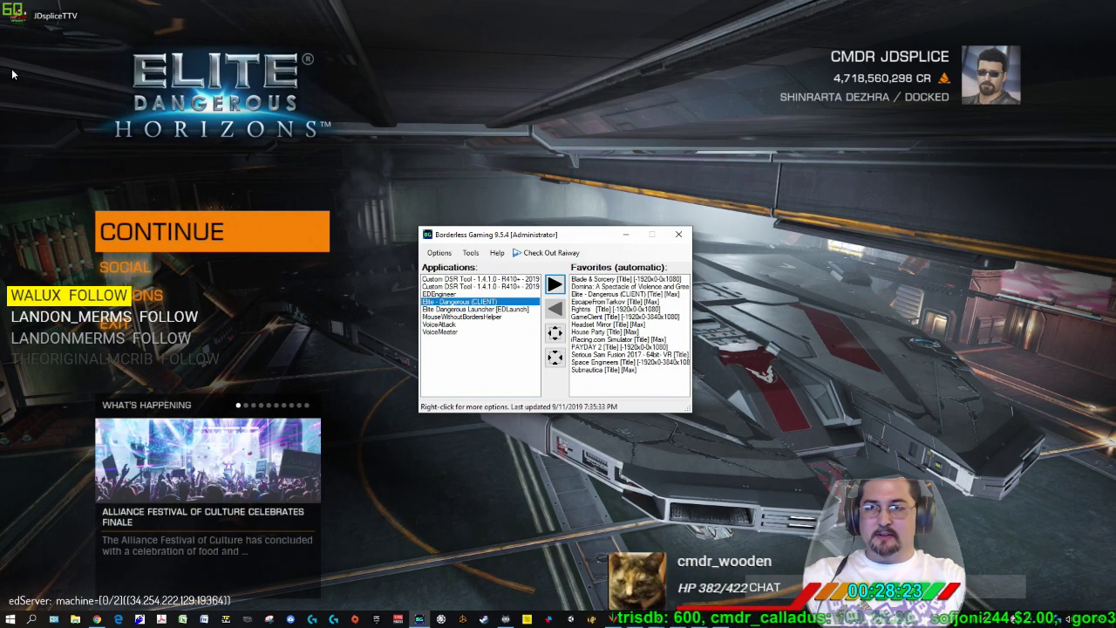
Review the Elite Dangerous favorite's options without changes, then minimize Borderless Gaming.
{"action": "left_click", "coordinate": [605, 297]}
{"action": "right_click", "coordinate": [605, 299]}
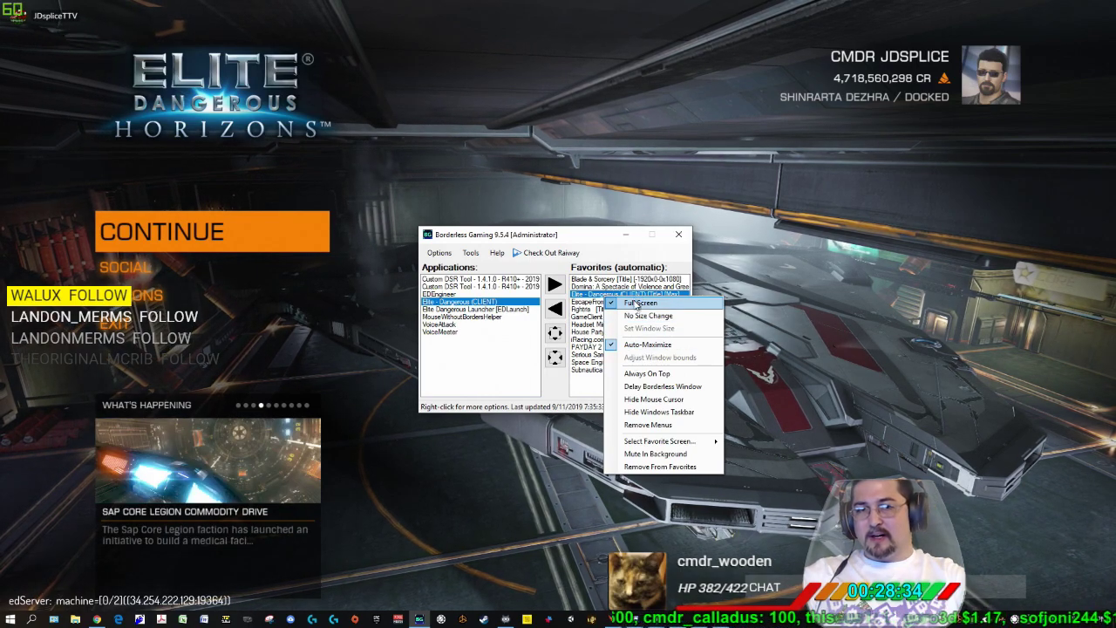
{"action": "left_click", "coordinate": [588, 238]}
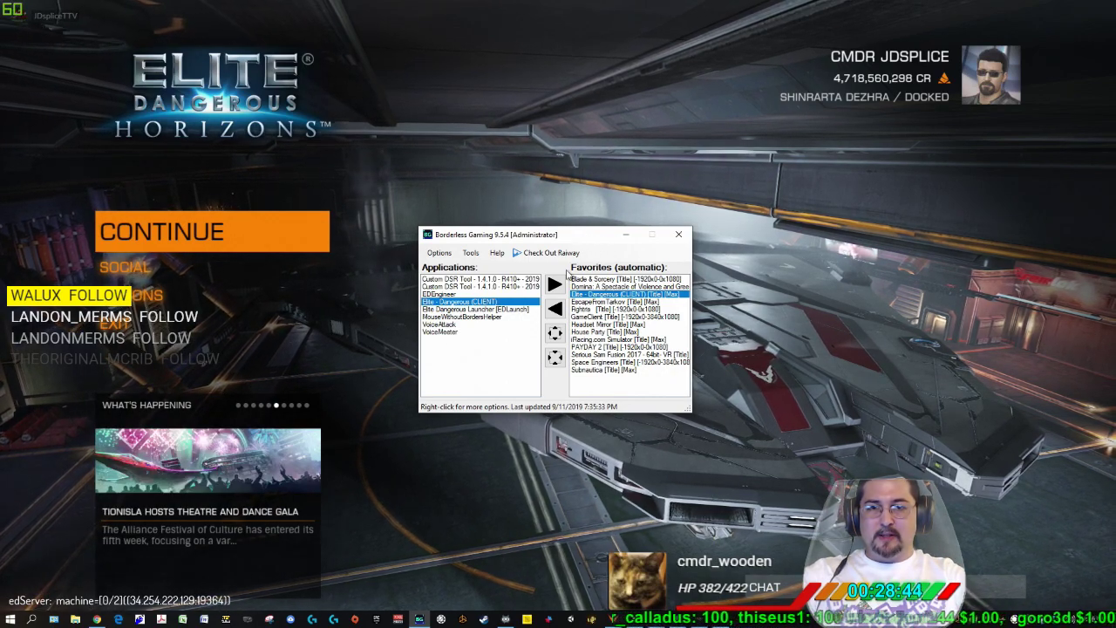
{"action": "right_click", "coordinate": [608, 298]}
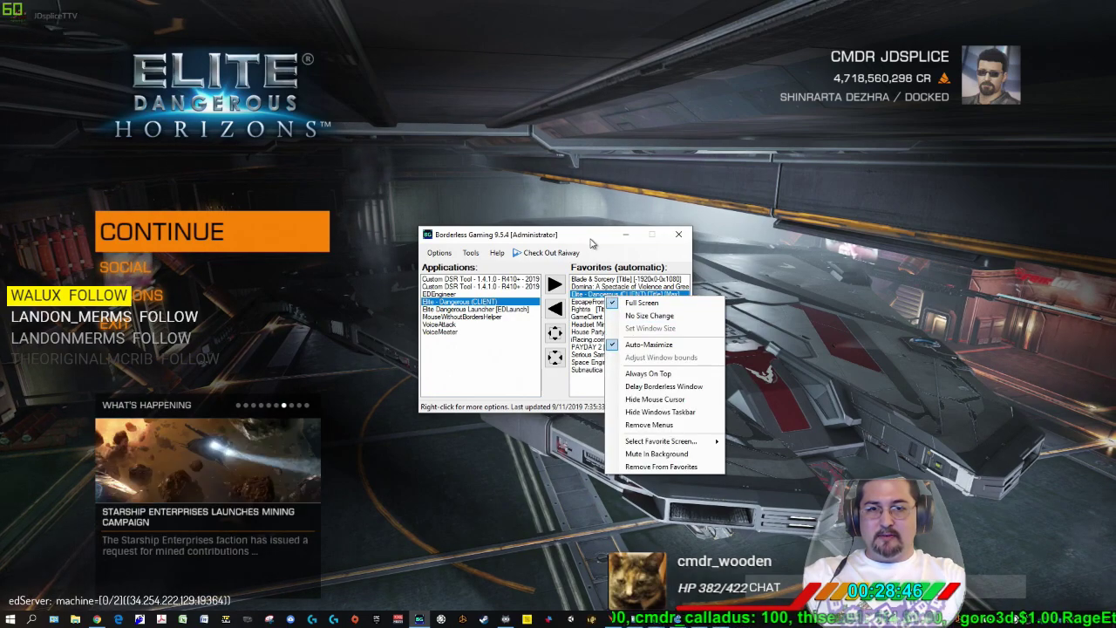
{"action": "left_click", "coordinate": [625, 239]}
{"action": "left_click", "coordinate": [628, 237]}
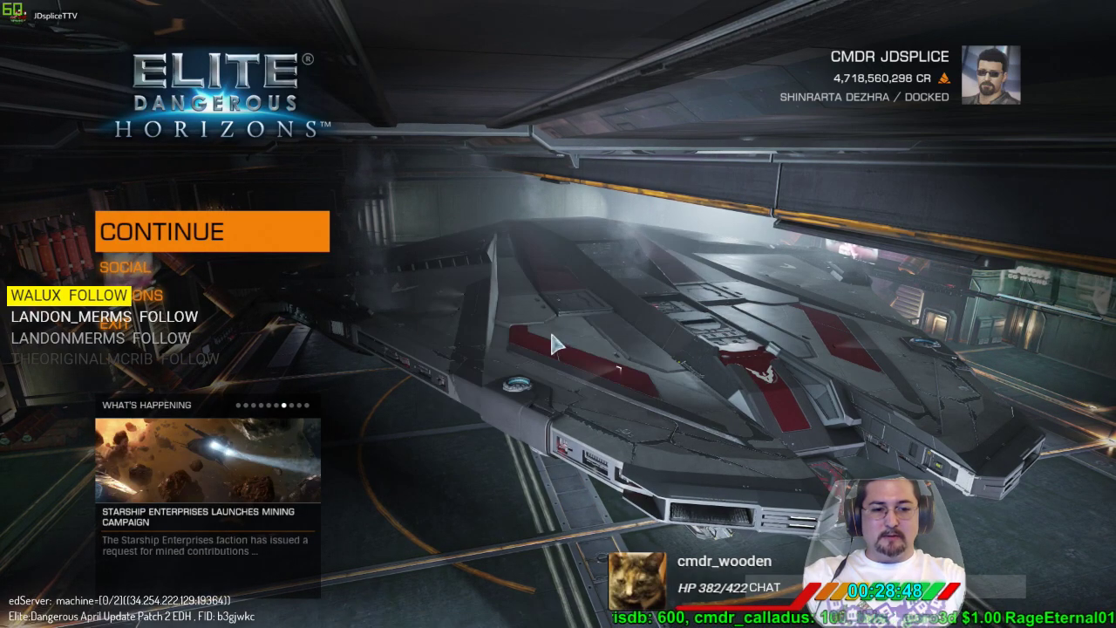
Open Options > Graphics and expand Display, showing 1,920 x 1,080 windowed at 60 Hz.
{"action": "left_click", "coordinate": [160, 300]}
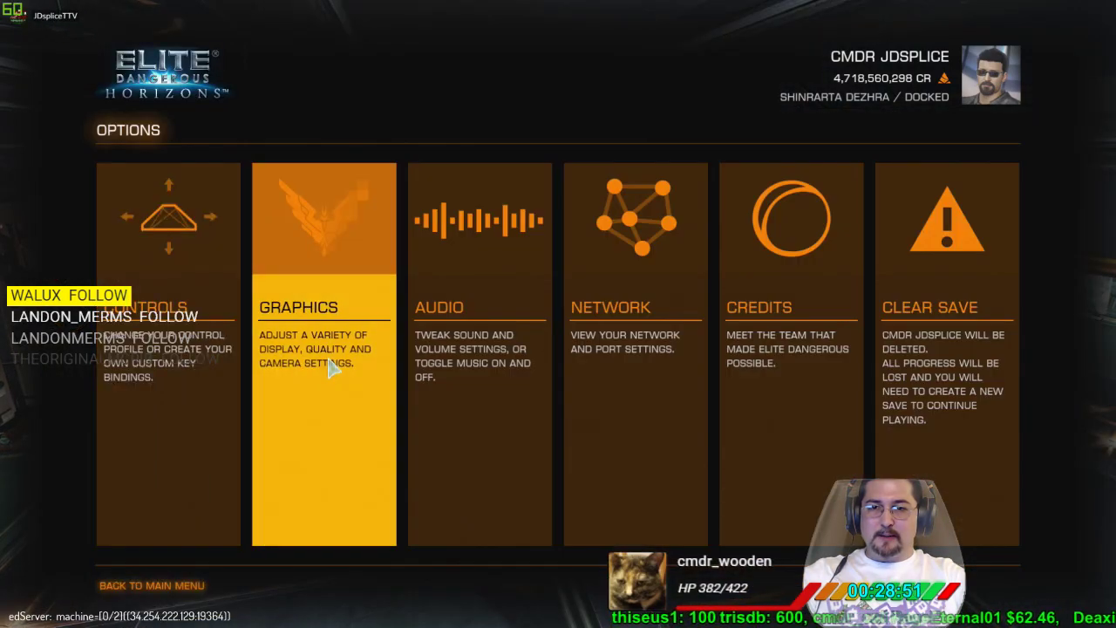
{"action": "left_click", "coordinate": [323, 436]}
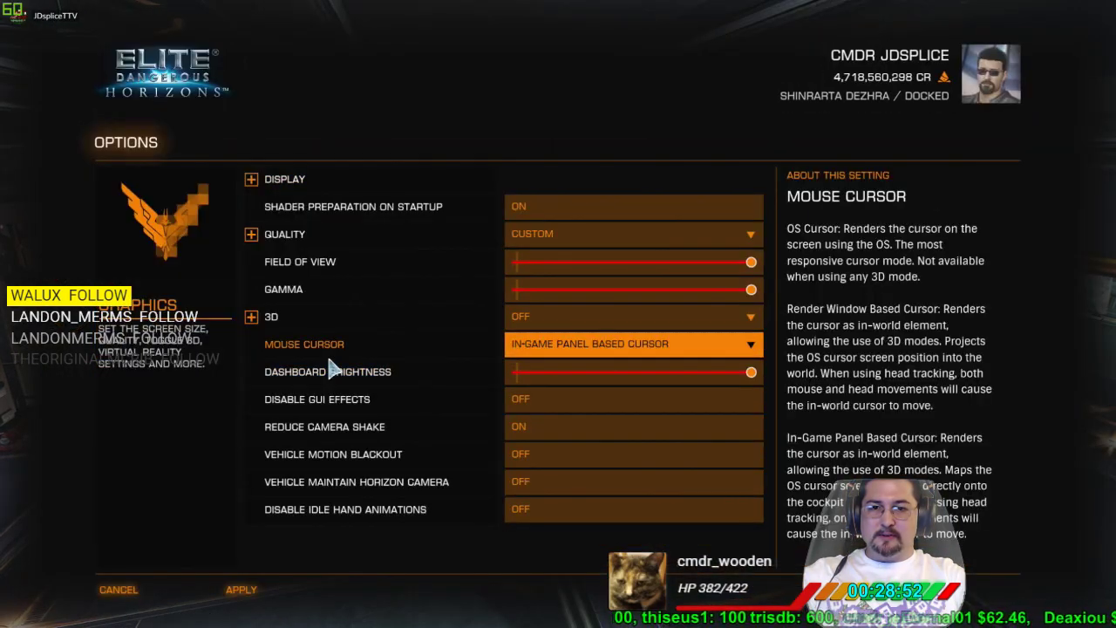
{"action": "left_click", "coordinate": [252, 182]}
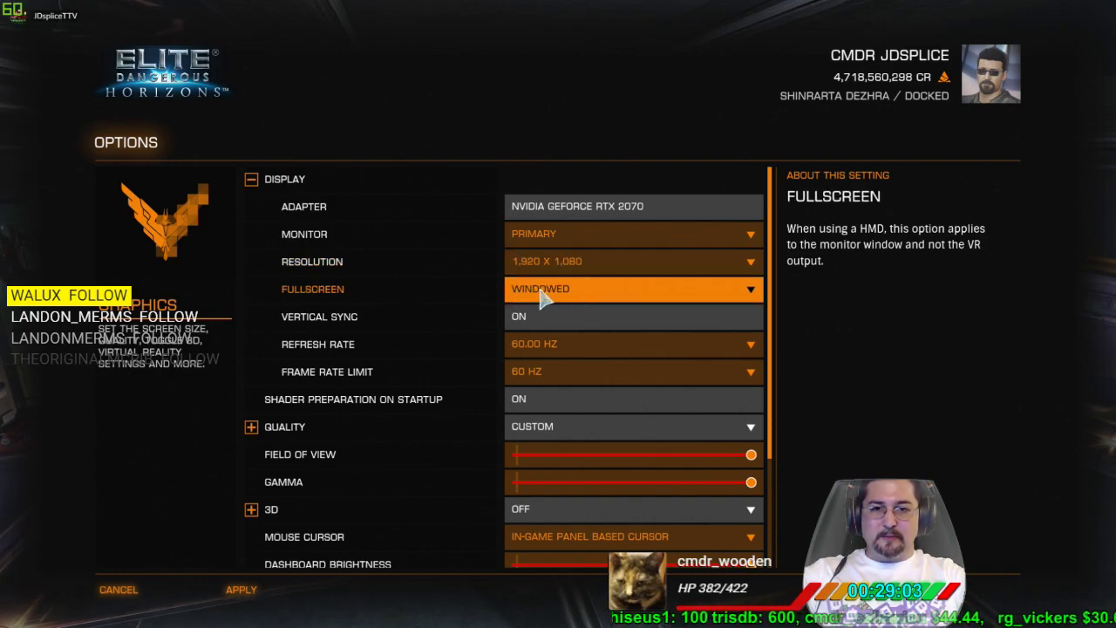
Pick 3,840 x 2,160 from the Resolution dropdown, keeping Windowed mode, and start applying it.
{"action": "left_click", "coordinate": [613, 273]}
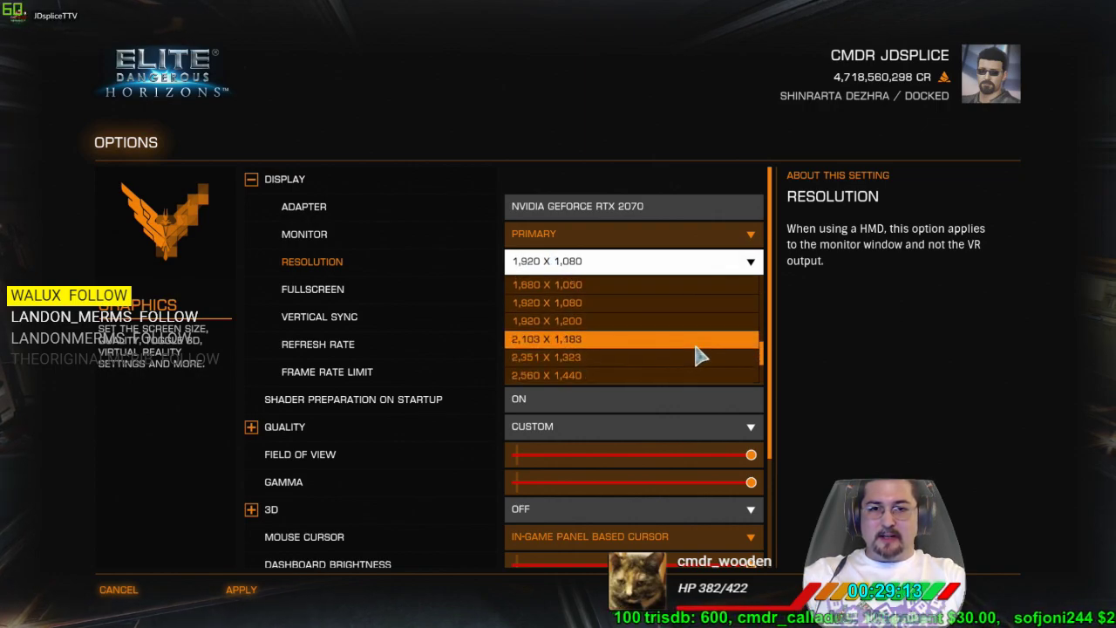
{"action": "scroll", "coordinate": [576, 366], "scroll_direction": "down", "scroll_amount": 2}
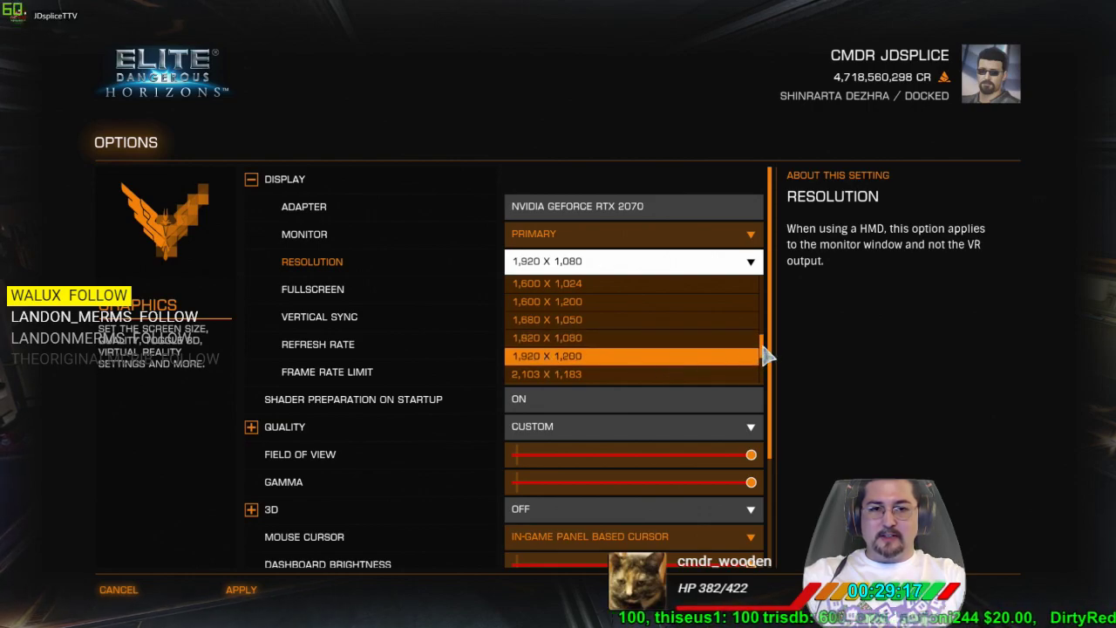
{"action": "scroll", "coordinate": [698, 354], "scroll_direction": "down", "scroll_amount": 4}
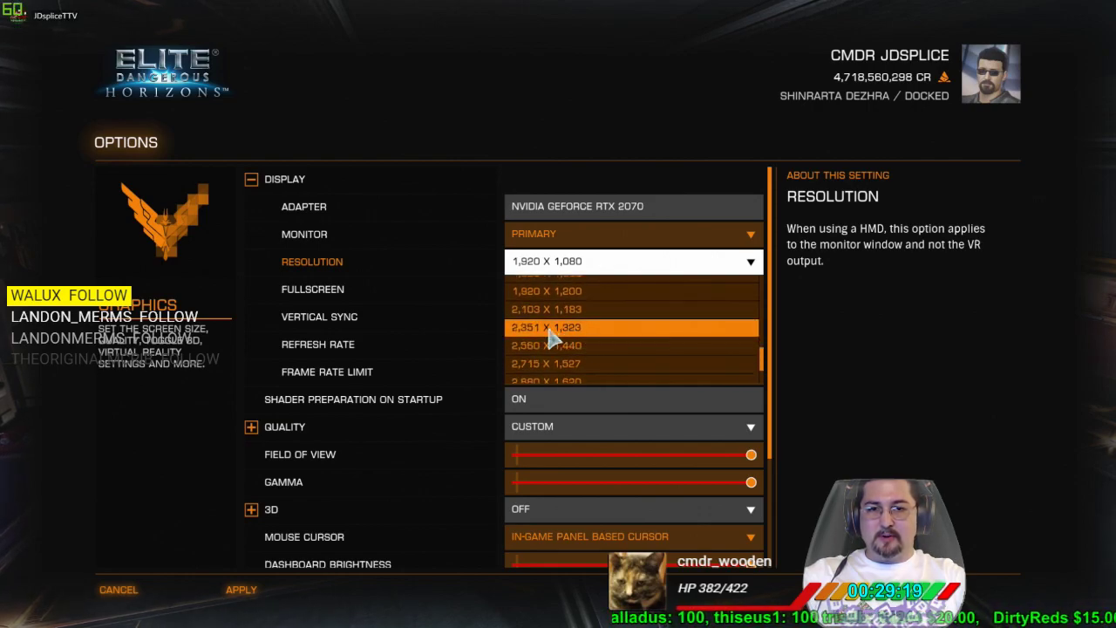
{"action": "scroll", "coordinate": [550, 342], "scroll_direction": "down", "scroll_amount": 2}
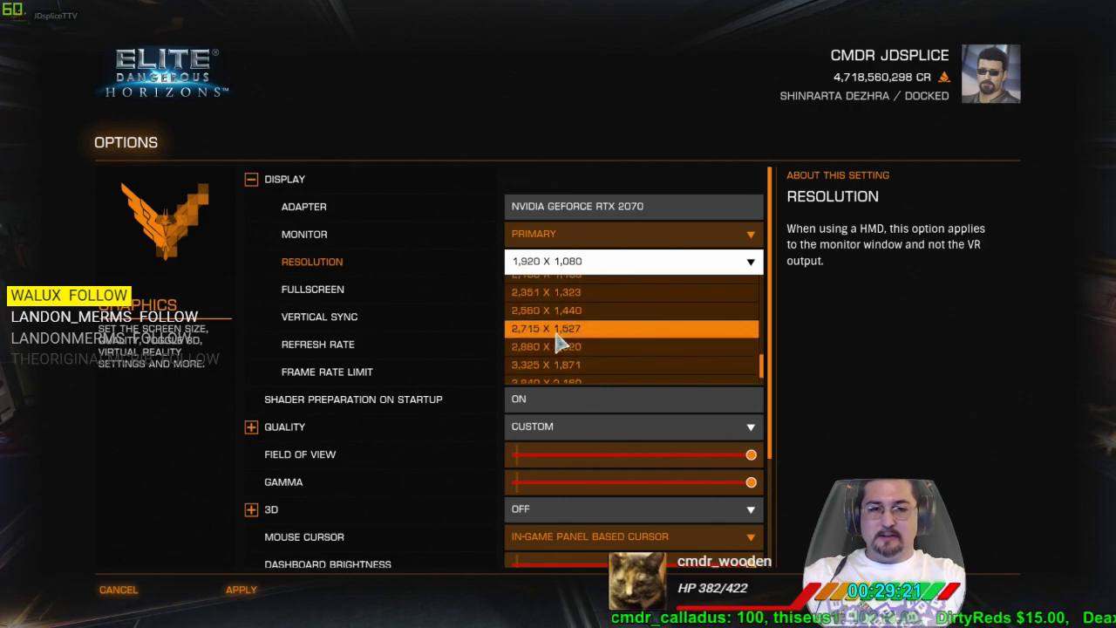
{"action": "scroll", "coordinate": [558, 353], "scroll_direction": "down", "scroll_amount": 2}
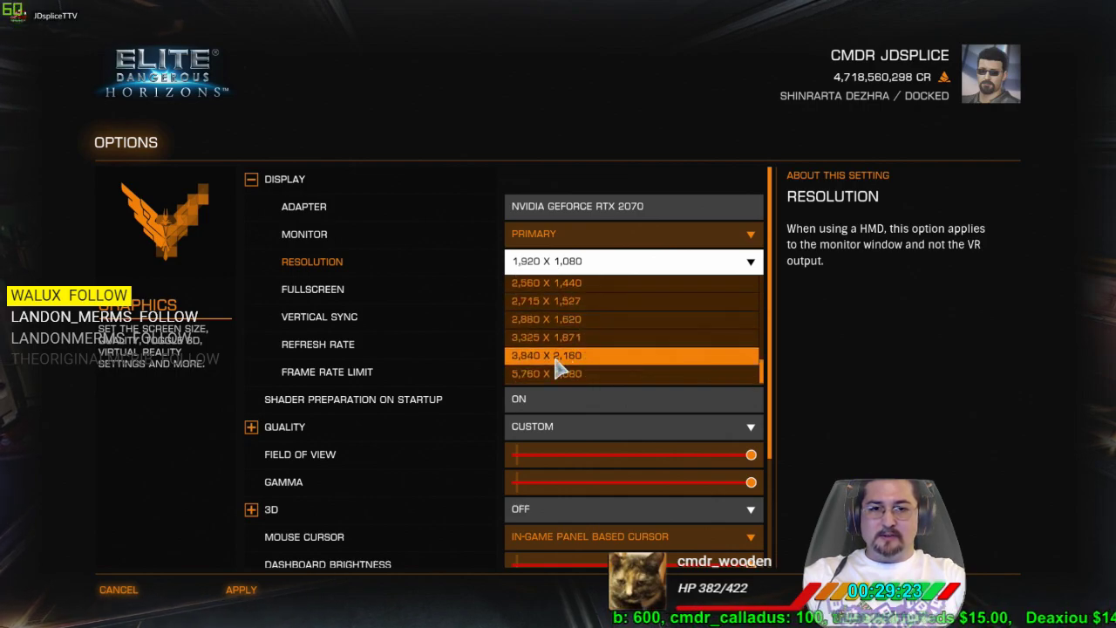
{"action": "scroll", "coordinate": [563, 373], "scroll_direction": "up", "scroll_amount": 2}
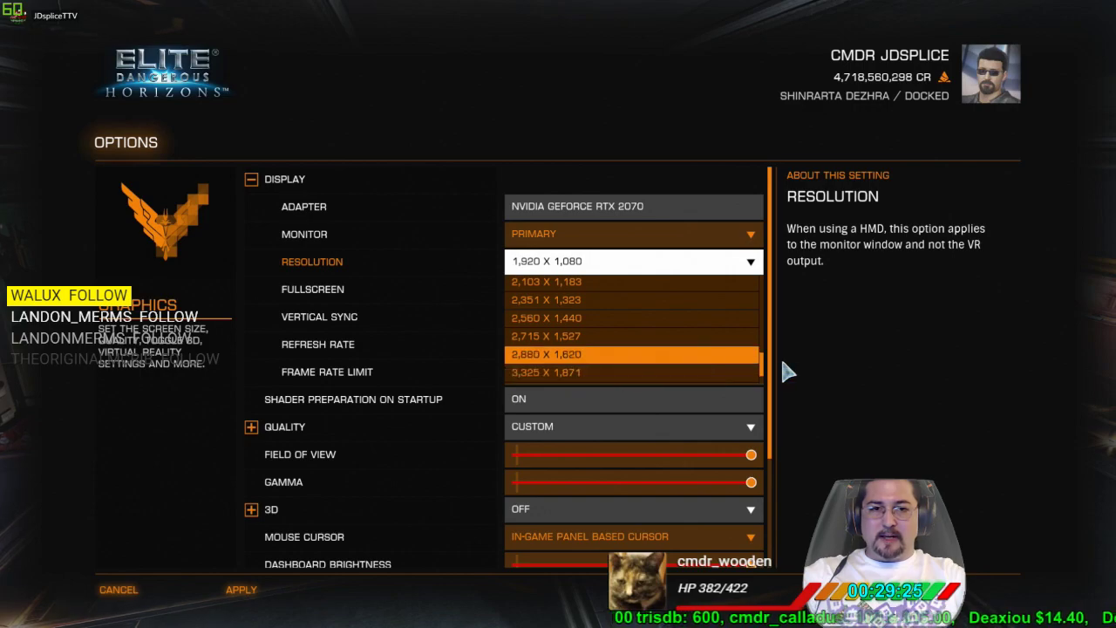
{"action": "left_click", "coordinate": [767, 381]}
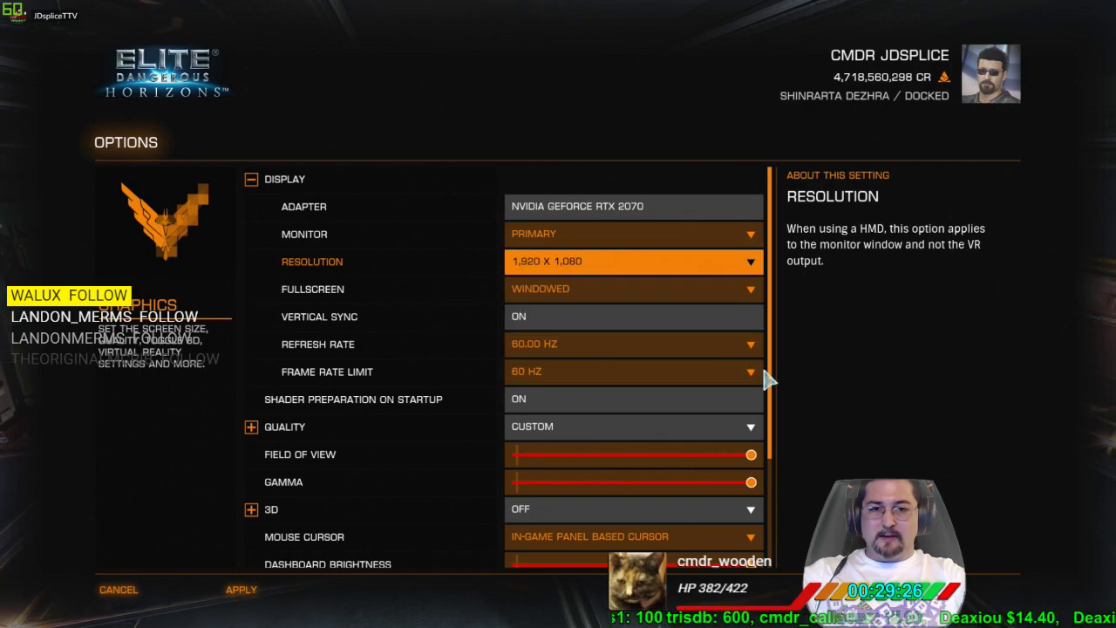
{"action": "left_click", "coordinate": [583, 265]}
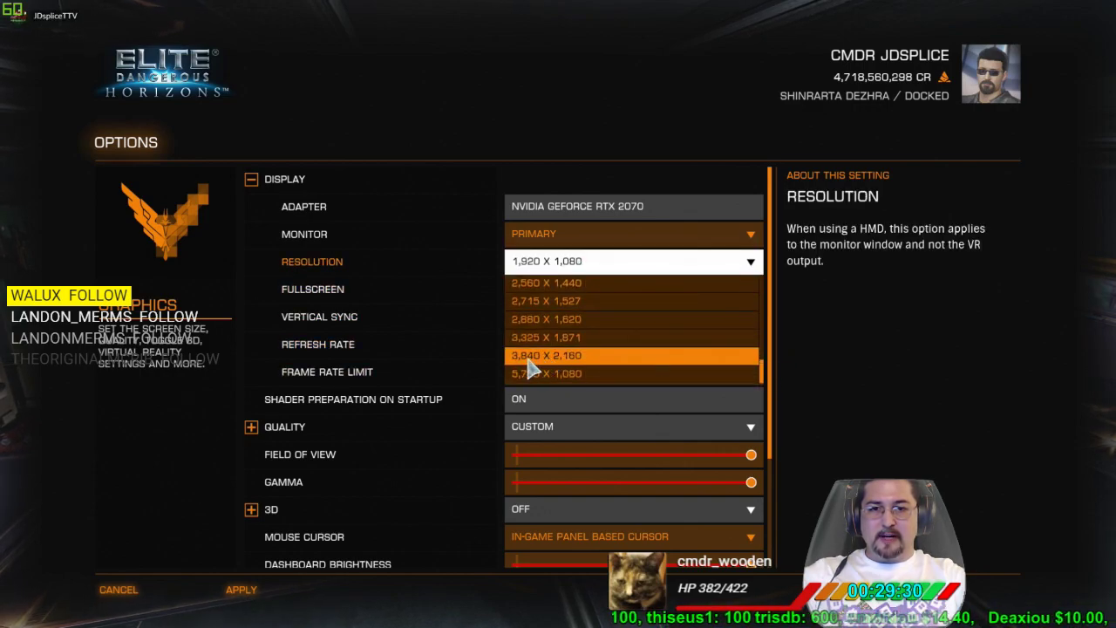
{"action": "left_click", "coordinate": [541, 359]}
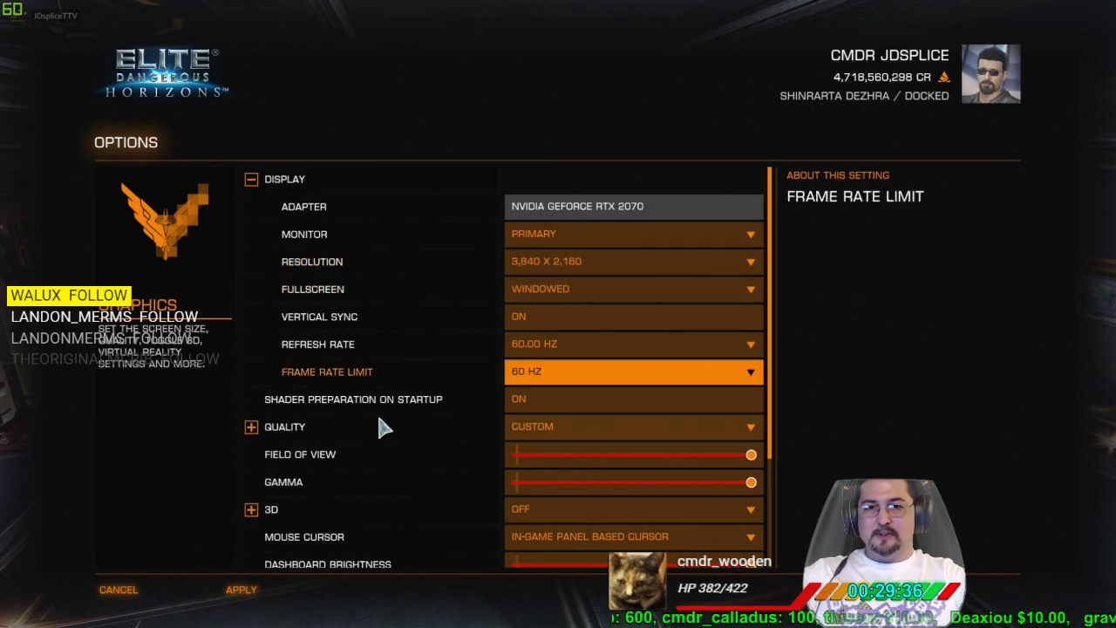
{"action": "left_click", "coordinate": [244, 602]}
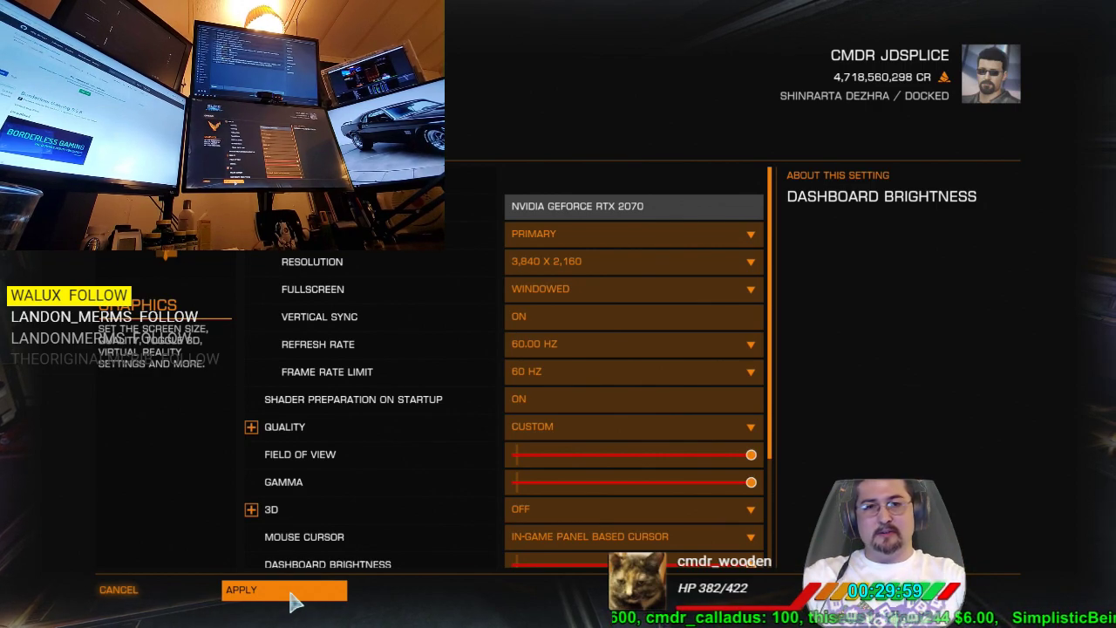
Apply the 3,840 x 2,160 resolution and confirm YES to keep it.
{"action": "left_click", "coordinate": [292, 593]}
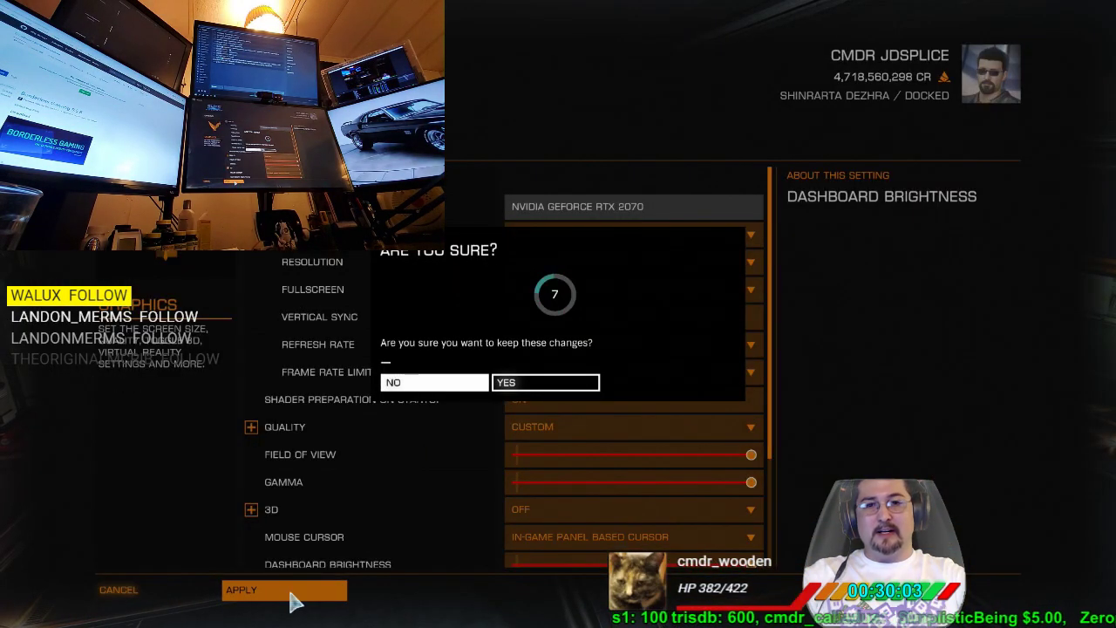
{"action": "left_click", "coordinate": [534, 385]}
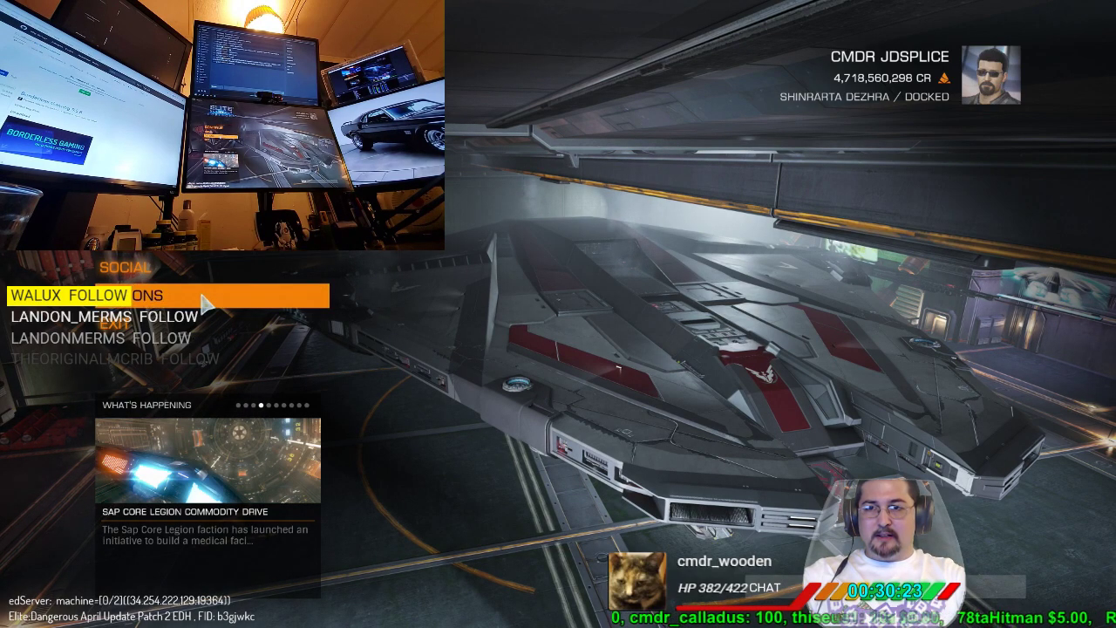
{"action": "left_click", "coordinate": [270, 298]}
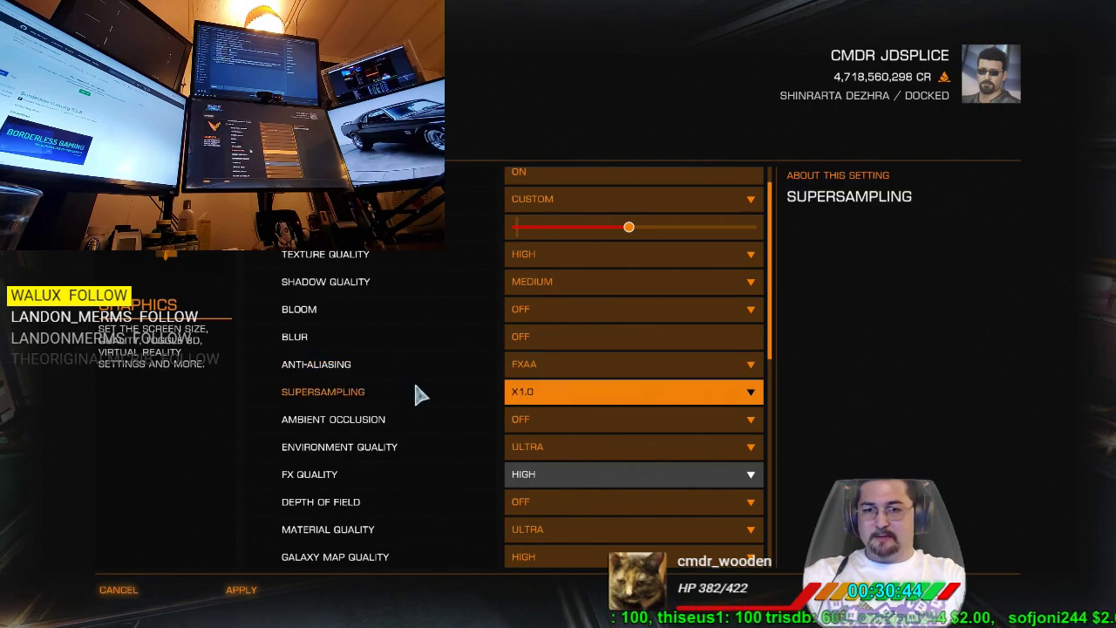
{"action": "scroll", "coordinate": [418, 393], "scroll_direction": "down", "scroll_amount": 5}
{"action": "scroll", "coordinate": [520, 293], "scroll_direction": "up", "scroll_amount": 2}
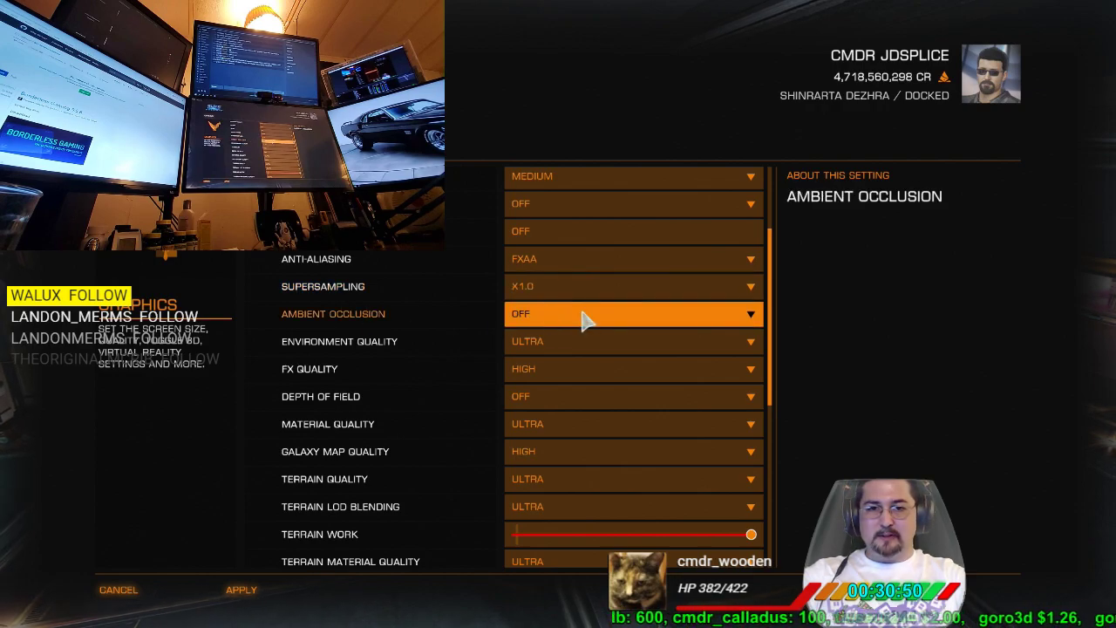
{"action": "scroll", "coordinate": [584, 319], "scroll_direction": "down", "scroll_amount": 3}
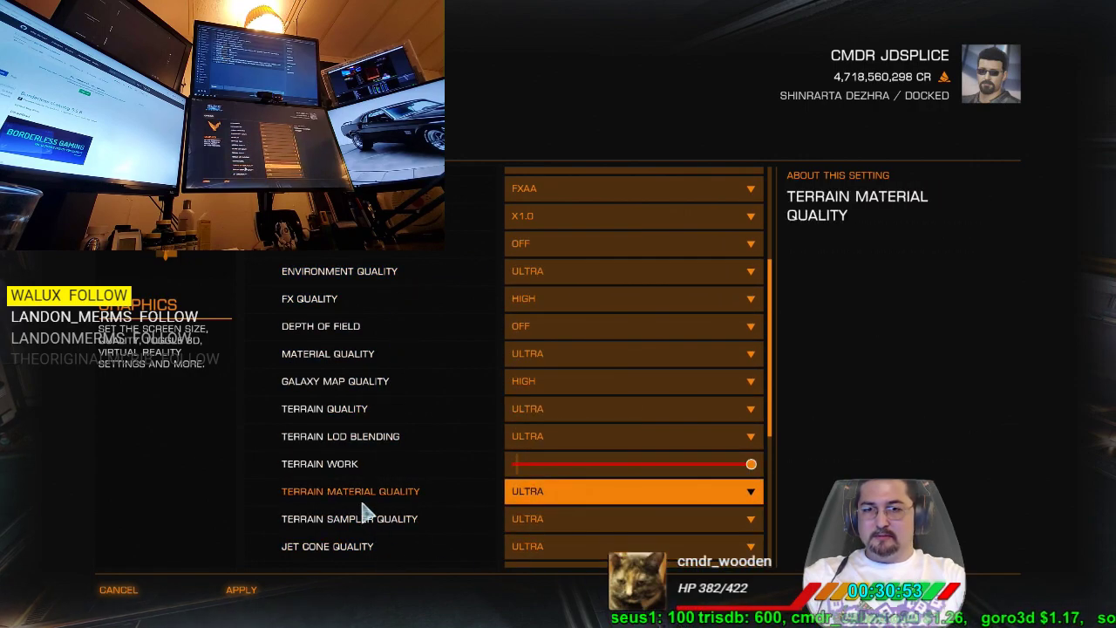
{"action": "scroll", "coordinate": [363, 512], "scroll_direction": "down", "scroll_amount": 1}
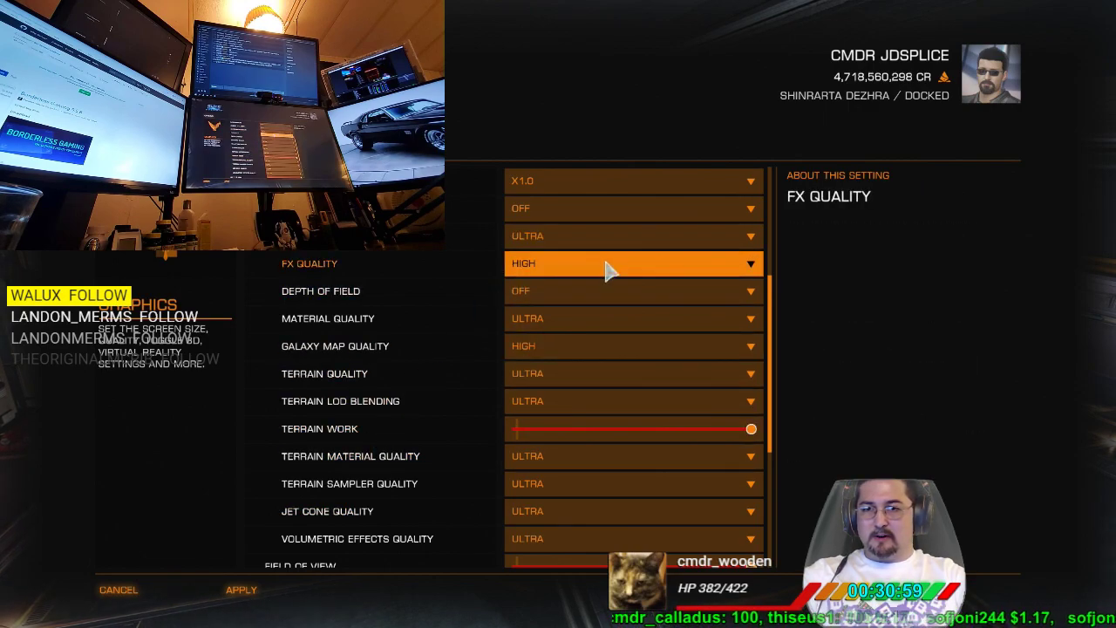
{"action": "scroll", "coordinate": [641, 368], "scroll_direction": "down", "scroll_amount": 2}
{"action": "scroll", "coordinate": [436, 374], "scroll_direction": "down", "scroll_amount": 3}
{"action": "scroll", "coordinate": [427, 369], "scroll_direction": "up", "scroll_amount": 12}
{"action": "scroll", "coordinate": [427, 369], "scroll_direction": "down", "scroll_amount": 2}
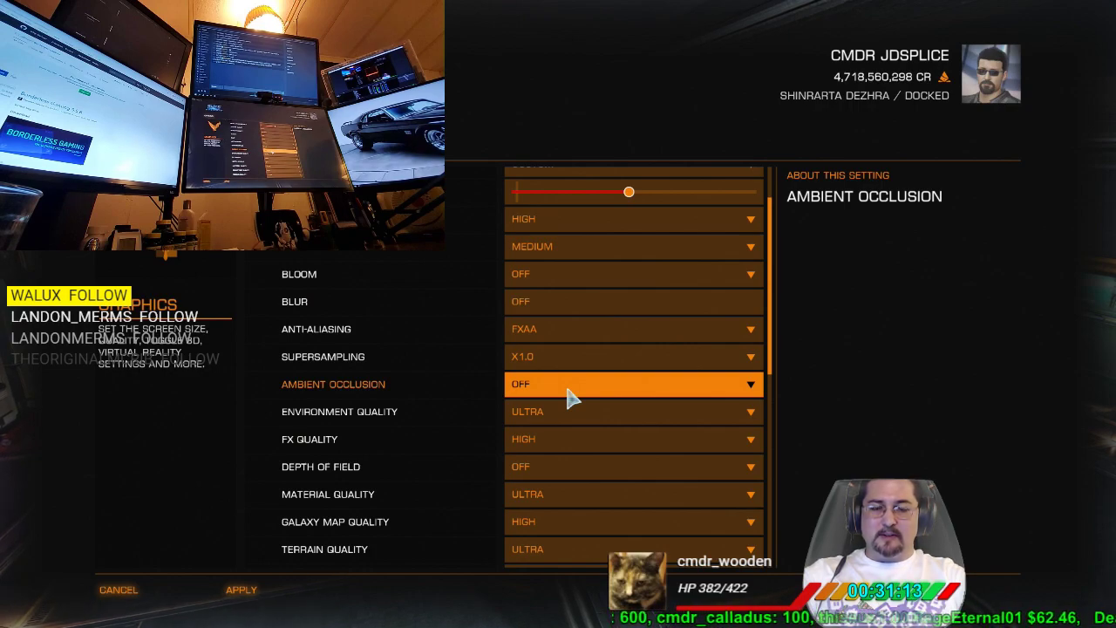
{"action": "left_click", "coordinate": [137, 596]}
Return to the main menu and continue into Solo Play, docked at Jameson Memorial.
{"action": "left_click", "coordinate": [150, 586]}
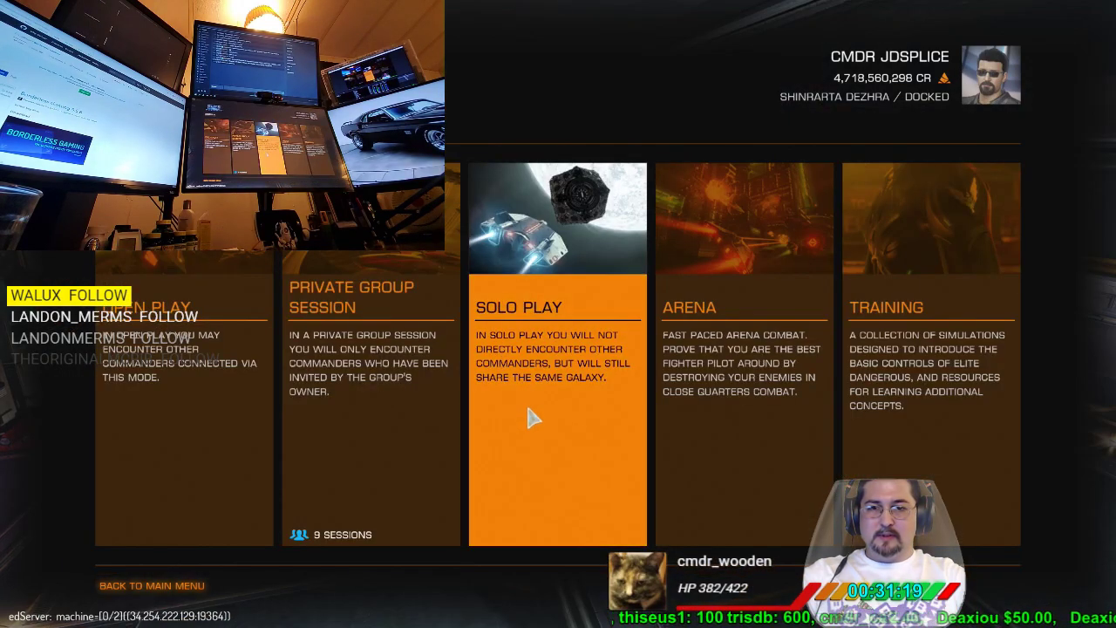
{"action": "left_click", "coordinate": [530, 531]}
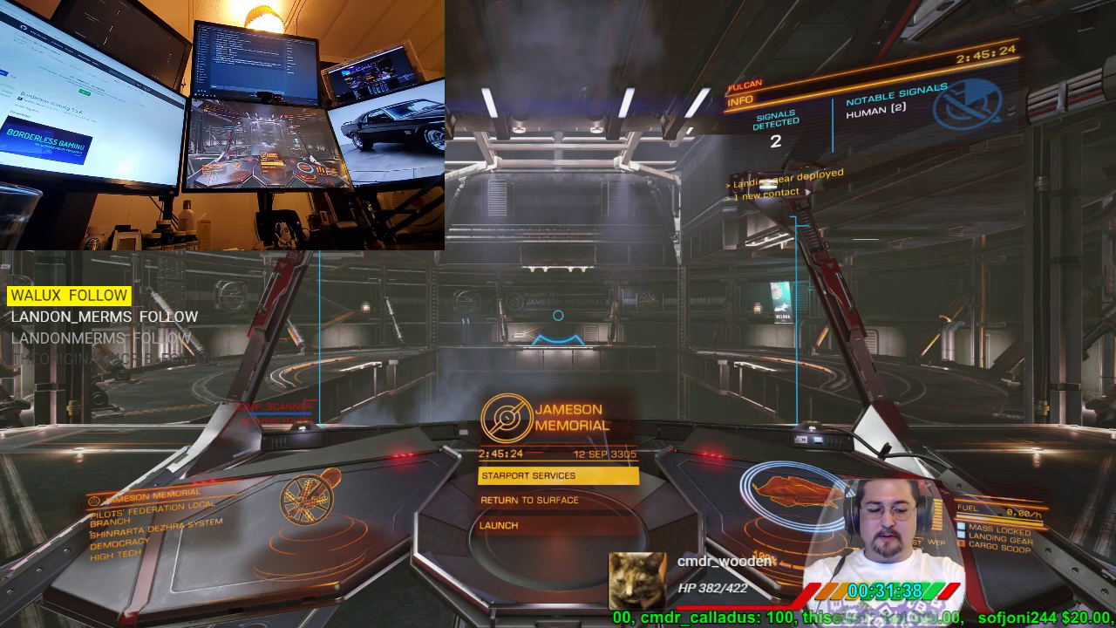
Choose Return to Surface in the station menu to lift the ship onto the pad.
{"action": "key", "text": "Down"}
{"action": "key", "text": "space"}
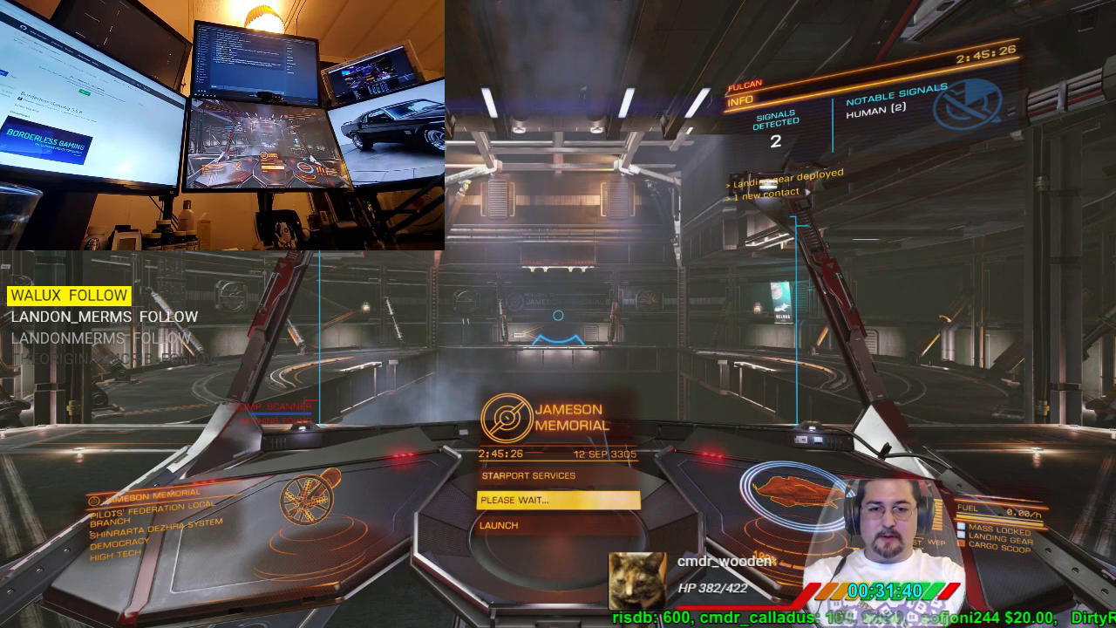